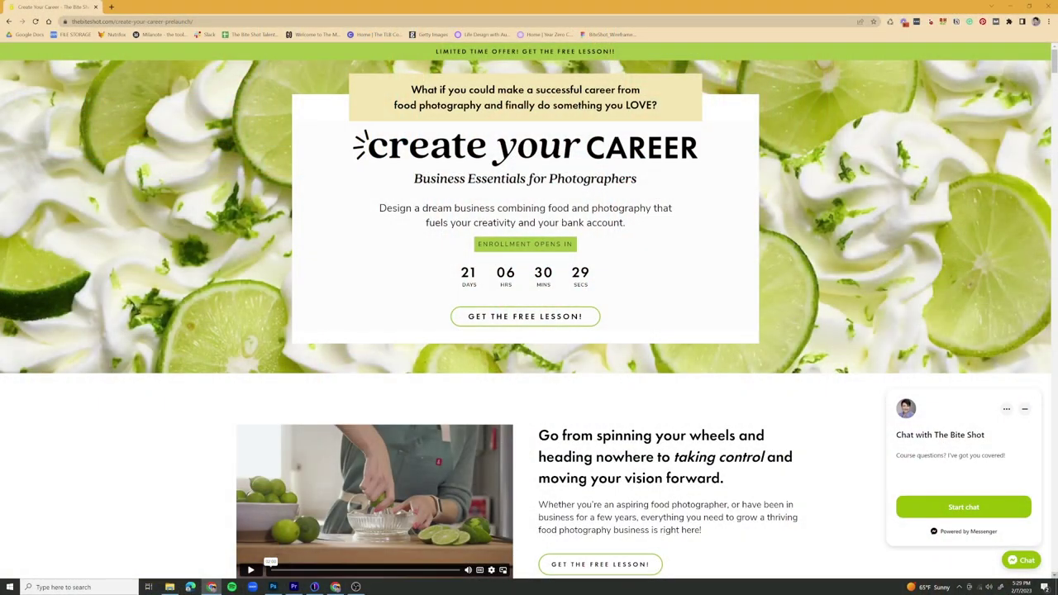
{"action": "scroll", "coordinate": [526, 310], "scroll_direction": "down", "scroll_amount": 1}
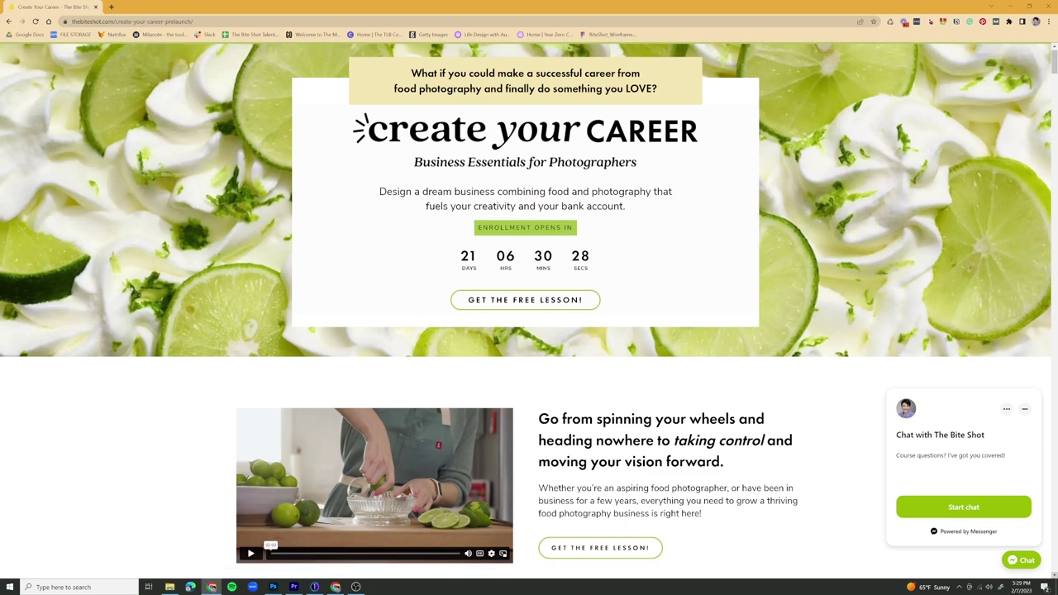
{"action": "scroll", "coordinate": [526, 310], "scroll_direction": "down", "scroll_amount": 2}
{"action": "scroll", "coordinate": [529, 297], "scroll_direction": "down", "scroll_amount": 2}
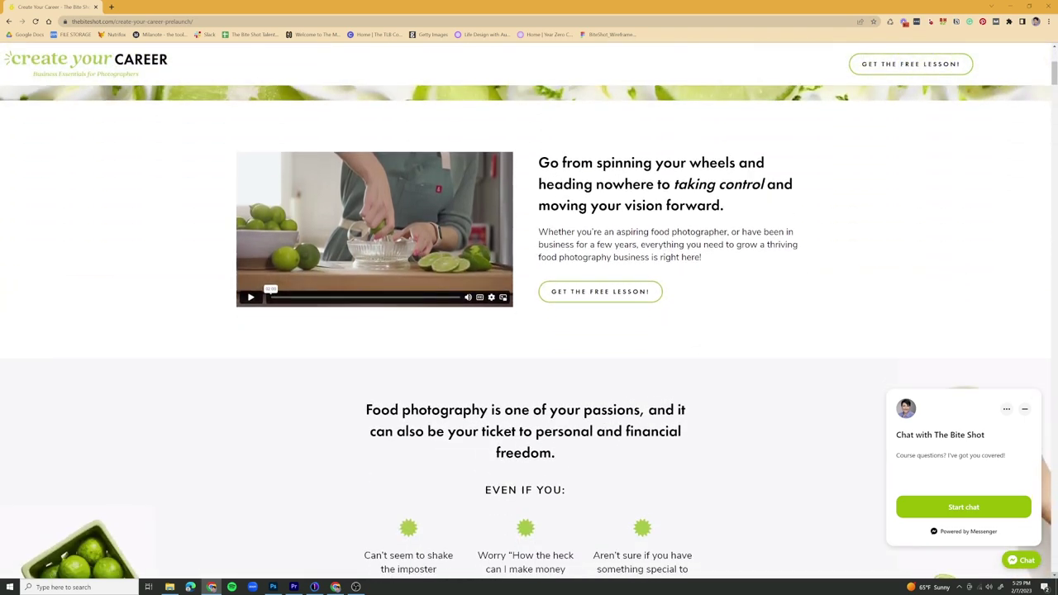
{"action": "scroll", "coordinate": [529, 331], "scroll_direction": "down", "scroll_amount": 10}
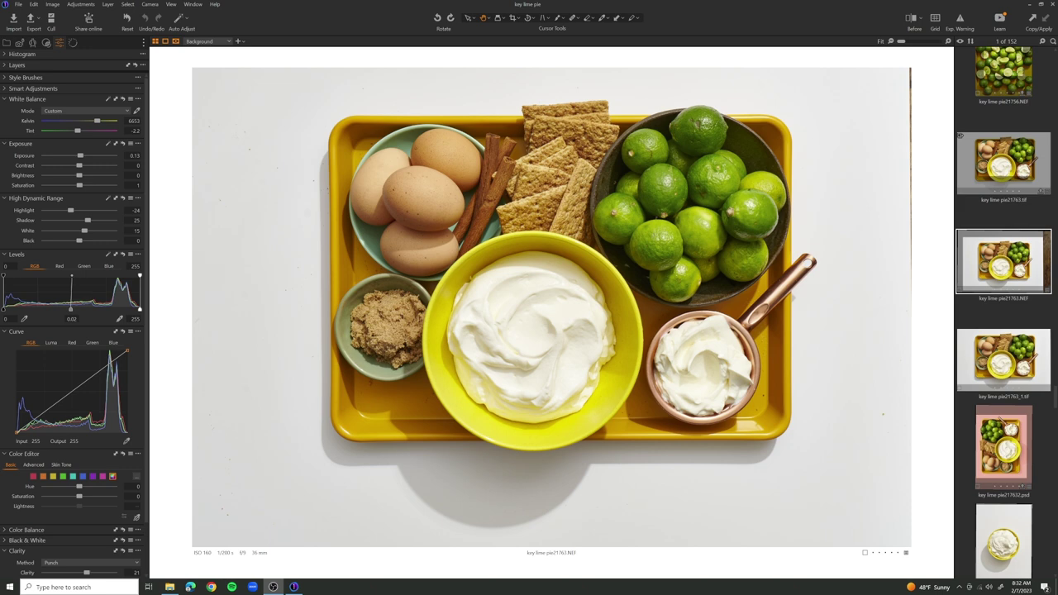
Step: Send the selected key lime pie21763.NEF tray photo to Photoshop as an uncompressed 16-bit TIFF variant at 300 px/in and 100% scale
{"action": "right_click", "coordinate": [1013, 266]}
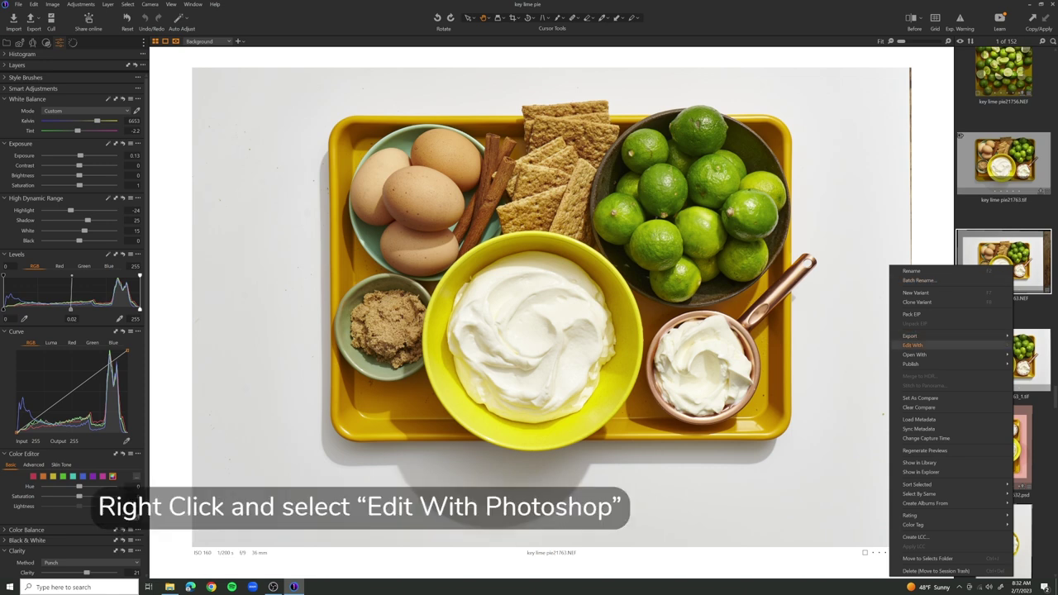
{"action": "mouse_move", "coordinate": [912, 344]}
{"action": "left_click", "coordinate": [837, 363]}
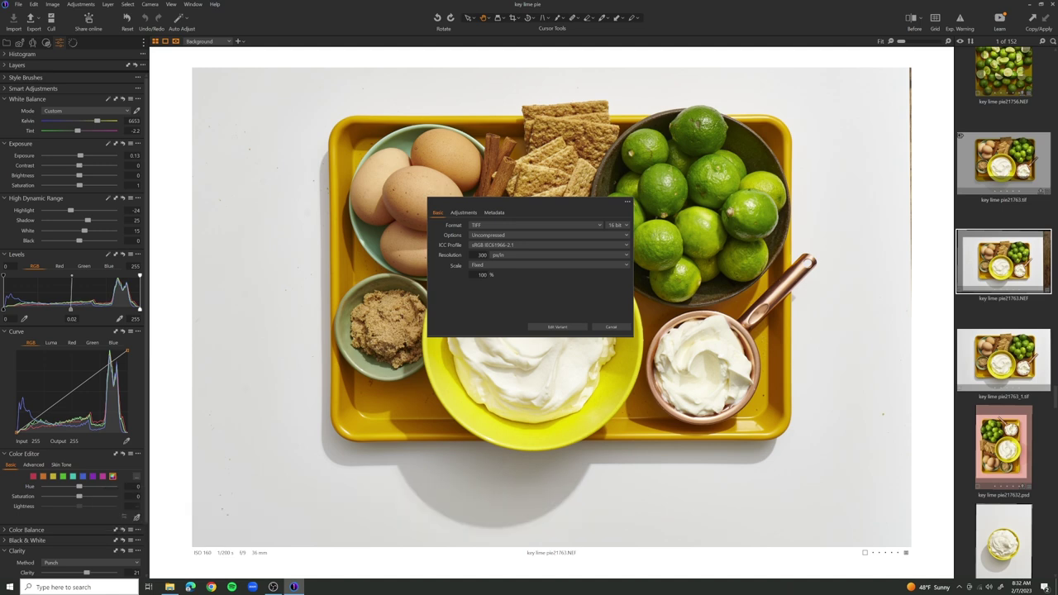
{"action": "left_click", "coordinate": [557, 327]}
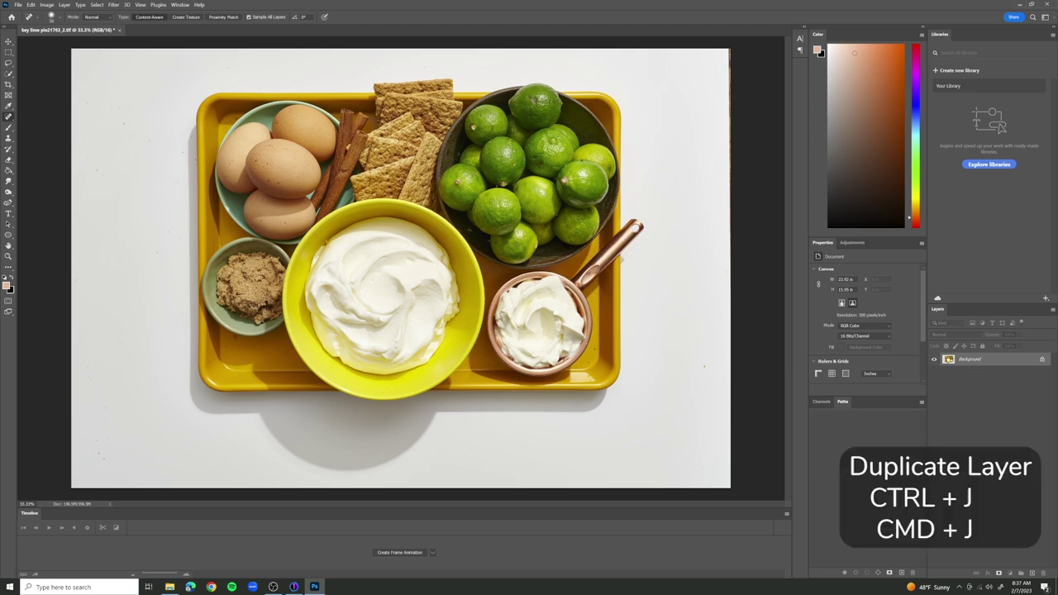
Step: Duplicate the Background layer and set up the Spot Healing Brush for close-up retouching of the copy
{"action": "key", "text": "ctrl+j"}
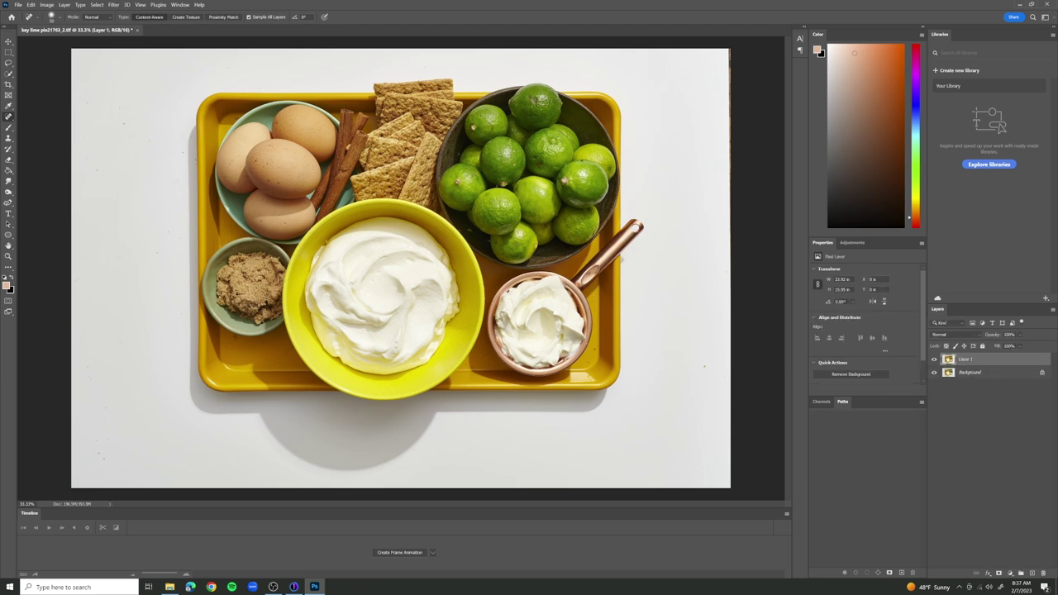
{"action": "right_click", "coordinate": [8, 116]}
{"action": "left_click", "coordinate": [55, 116]}
{"action": "key", "text": "ctrl+plus"}
{"action": "key", "text": "ctrl+plus"}
{"action": "scroll", "coordinate": [401, 268], "scroll_direction": "down", "scroll_amount": 3}
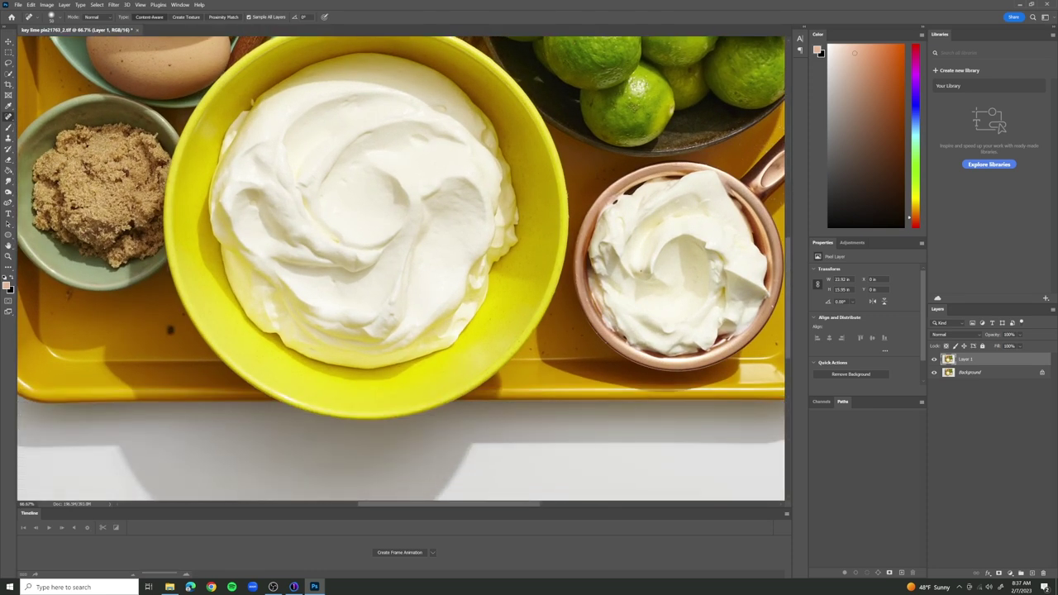
Step: Spot-heal the crumbs and dark specks on the yellow tray below the brown sugar bowl
{"action": "left_click", "coordinate": [168, 329]}
{"action": "left_click_drag", "start_coordinate": [50, 309], "coordinate": [52, 316]}
{"action": "left_click", "coordinate": [54, 324]}
{"action": "left_click", "coordinate": [62, 309]}
{"action": "left_click", "coordinate": [170, 326]}
{"action": "left_click", "coordinate": [165, 324]}
Step: Spot-heal the blemishes on the tray between the yellow bowl and the copper pan
{"action": "left_click", "coordinate": [530, 350]}
{"action": "left_click", "coordinate": [548, 343]}
{"action": "left_click", "coordinate": [544, 354]}
{"action": "left_click", "coordinate": [573, 327]}
{"action": "left_click", "coordinate": [550, 315]}
Step: Spot-heal the specks in the bowl's shadow on the white surface below the tray
{"action": "scroll", "coordinate": [550, 315], "scroll_direction": "down", "scroll_amount": 1}
{"action": "scroll", "coordinate": [401, 268], "scroll_direction": "down", "scroll_amount": 5}
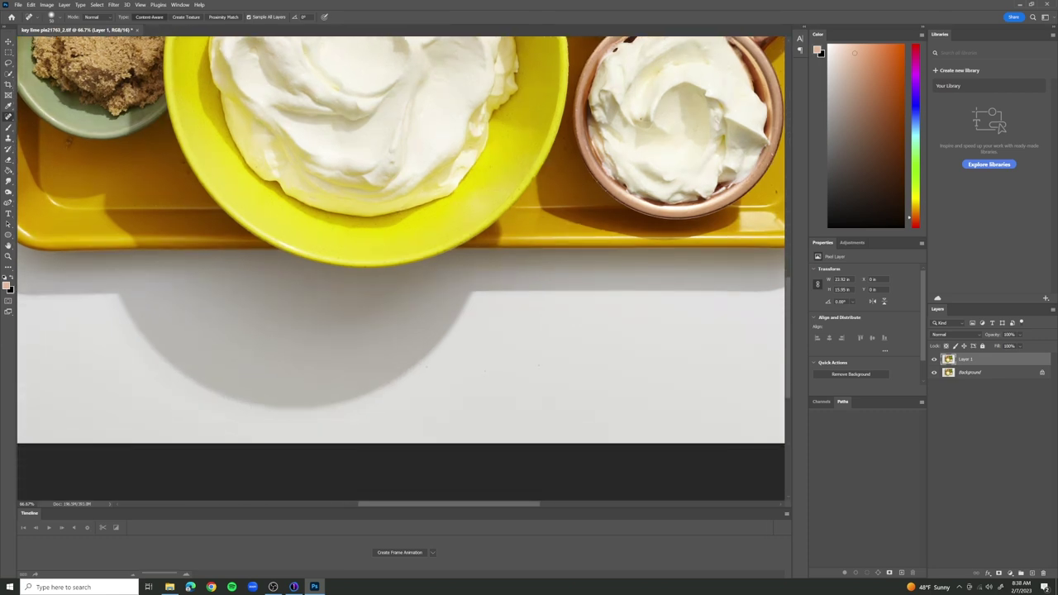
{"action": "left_click", "coordinate": [391, 348]}
{"action": "left_click", "coordinate": [379, 355]}
{"action": "left_click", "coordinate": [373, 334]}
{"action": "left_click", "coordinate": [310, 286]}
{"action": "left_click", "coordinate": [270, 312]}
Step: Spot-heal the marks in the tray's shadow along its left side and lower-left corner
{"action": "scroll", "coordinate": [401, 269], "scroll_direction": "left", "scroll_amount": 5}
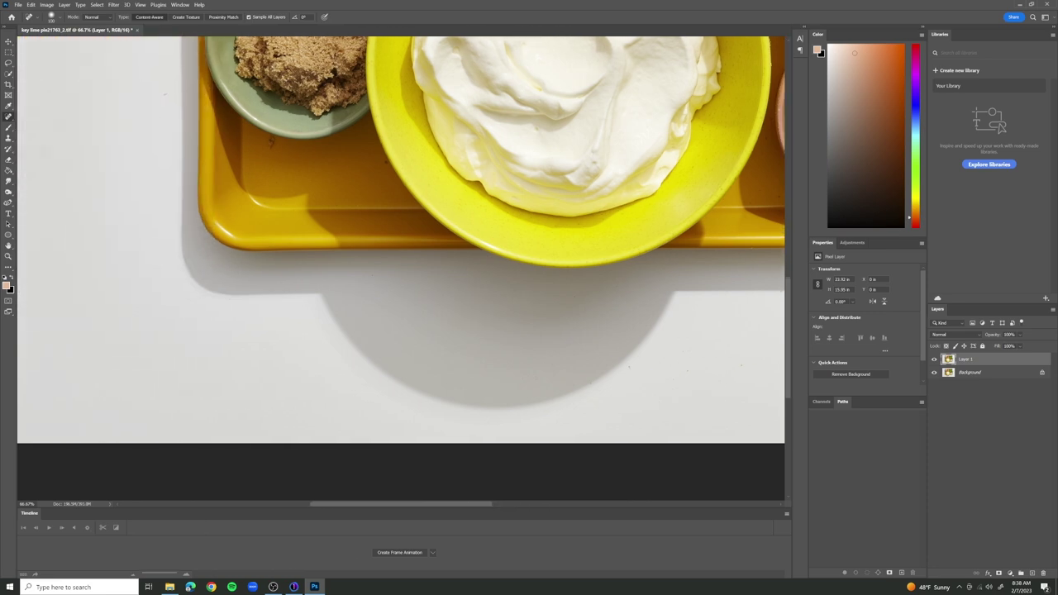
{"action": "left_click", "coordinate": [224, 291]}
{"action": "scroll", "coordinate": [224, 291], "scroll_direction": "up", "scroll_amount": 4}
{"action": "scroll", "coordinate": [401, 269], "scroll_direction": "up", "scroll_amount": 5}
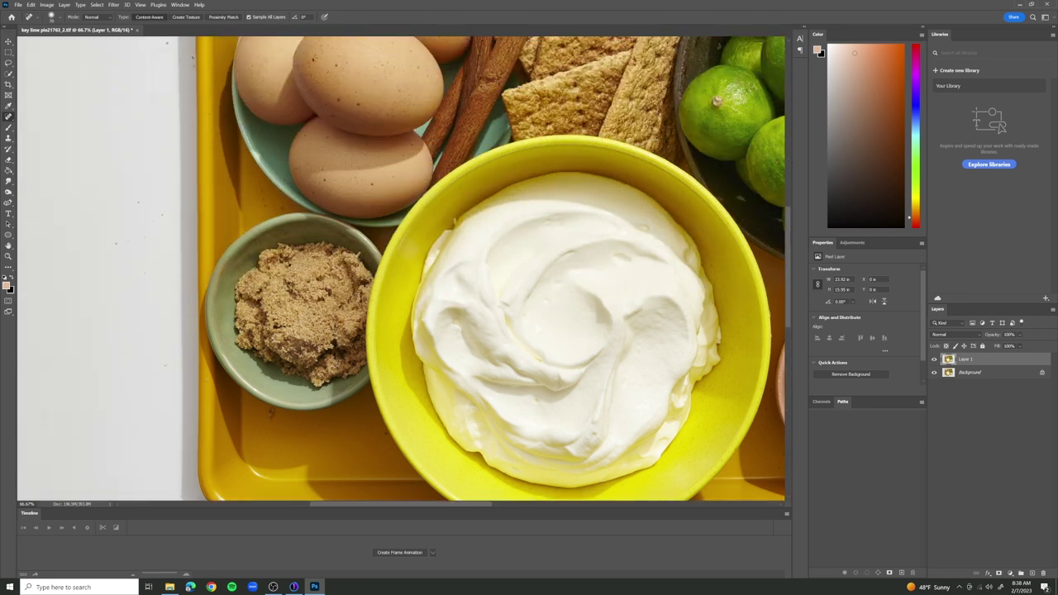
{"action": "left_click", "coordinate": [186, 125]}
{"action": "left_click", "coordinate": [190, 175]}
{"action": "left_click", "coordinate": [192, 206]}
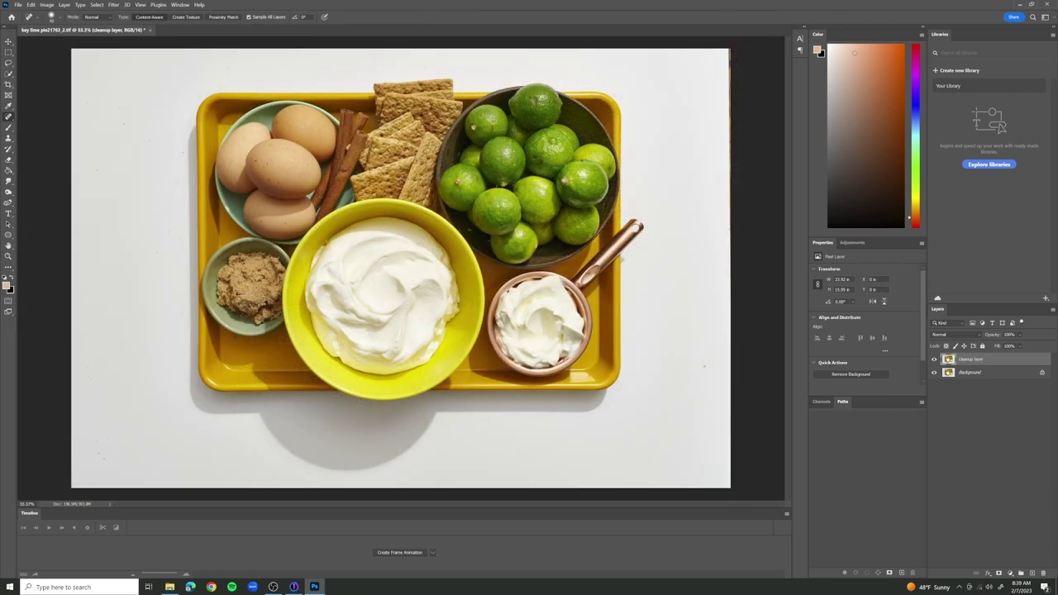
Step: Duplicate the cleanup layer twice and rename the topmost copy "subject"
{"action": "key", "text": "ctrl+j"}
{"action": "key", "text": "ctrl+j"}
{"action": "double_click", "coordinate": [978, 359]}
{"action": "type", "text": "subject"}
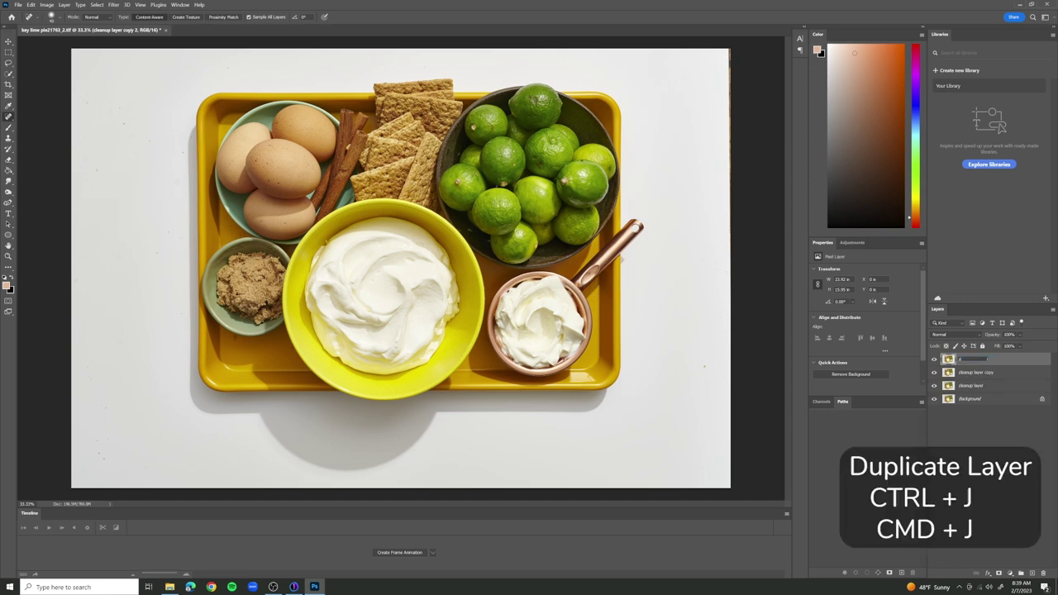
{"action": "key", "text": "Return"}
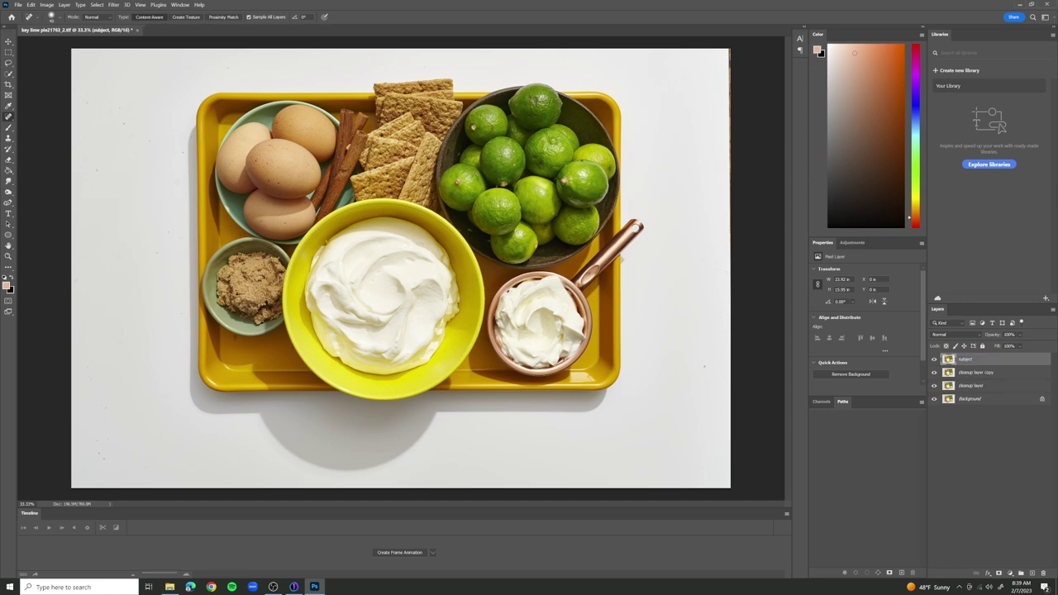
Step: Rename the other copy of the cleanup layer "shadow"
{"action": "double_click", "coordinate": [976, 372]}
{"action": "type", "text": "sha"}
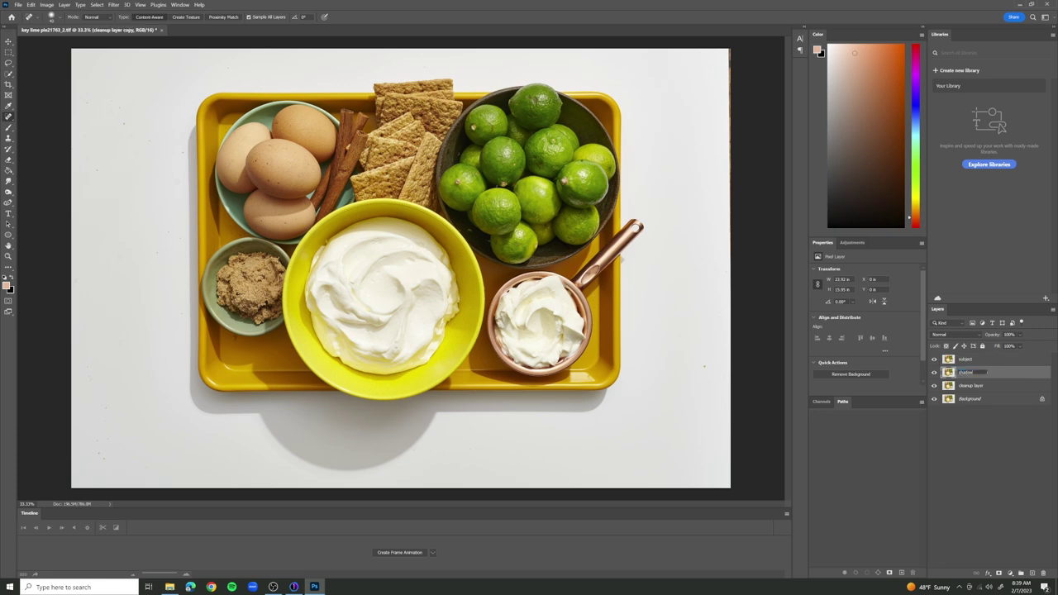
{"action": "type", "text": "dow"}
{"action": "key", "text": "Return"}
Step: Select the tray with its food on the subject layer automatically and add the missed area of the lime bowl with Quick Selection
{"action": "left_click", "coordinate": [966, 359]}
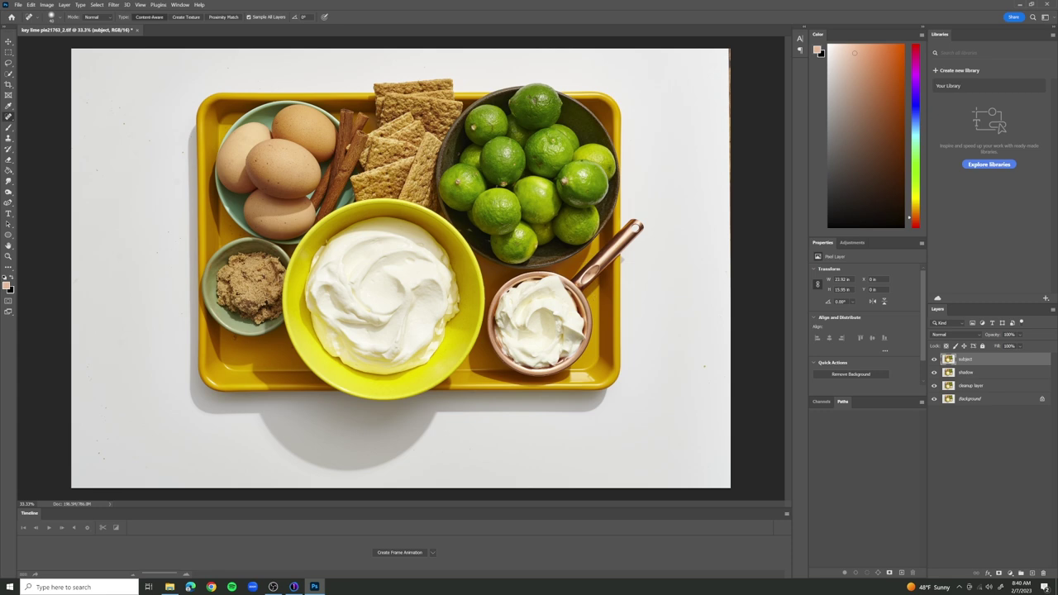
{"action": "key", "text": "w"}
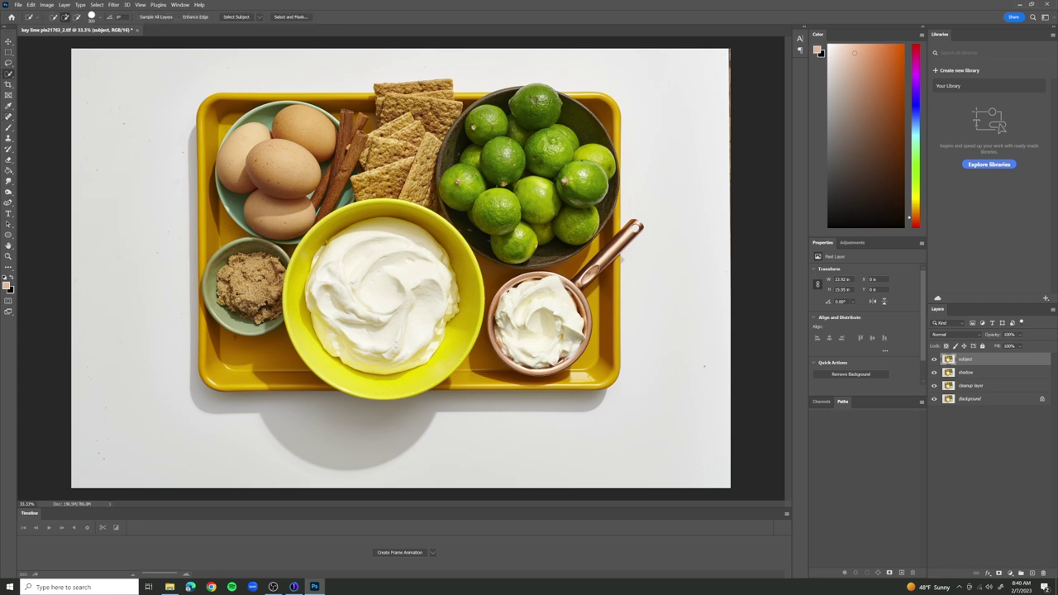
{"action": "right_click", "coordinate": [8, 75]}
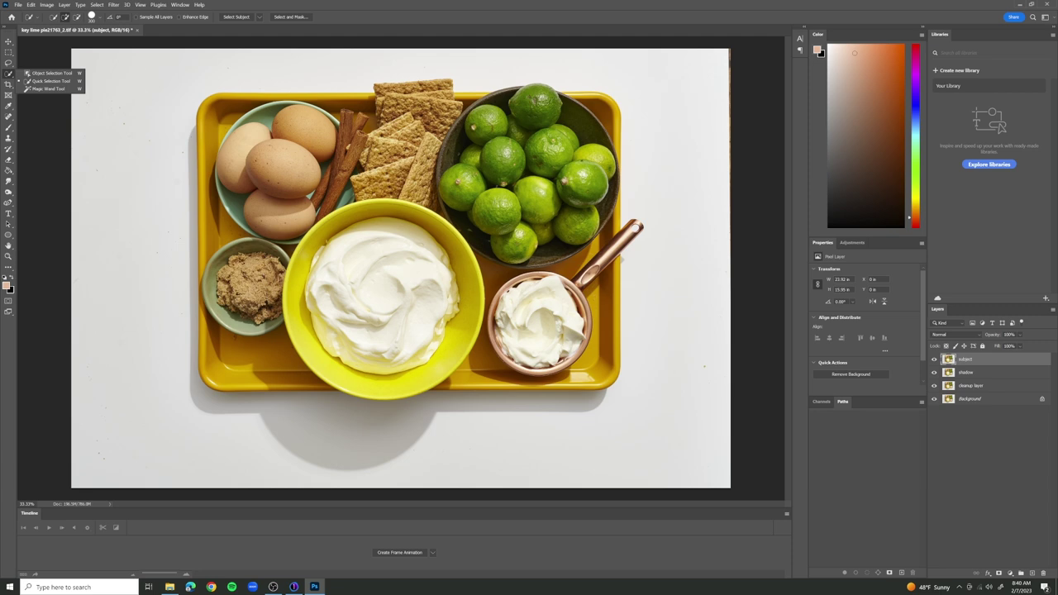
{"action": "left_click", "coordinate": [236, 16]}
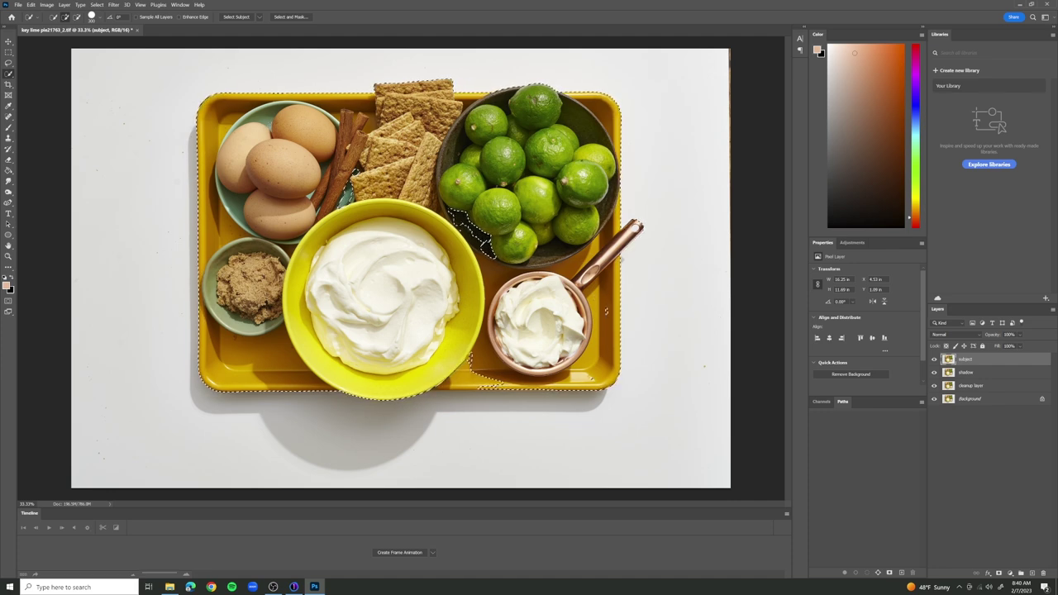
{"action": "left_click", "coordinate": [473, 234]}
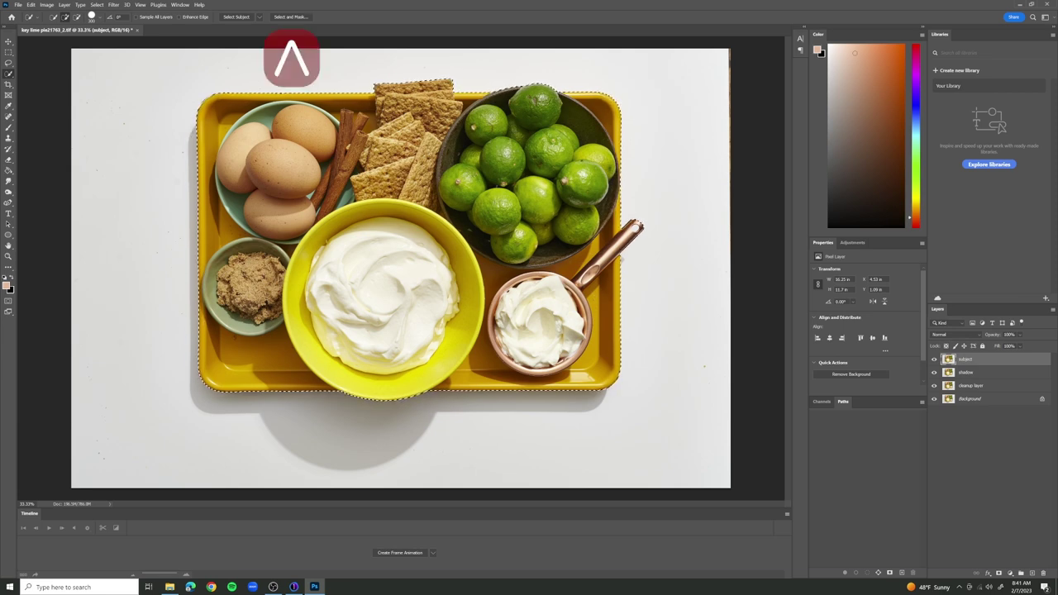
Step: In Select and Mask, subtract the white sliver between tray edge and copper handle and the hole in the handle using a smaller brush
{"action": "left_click", "coordinate": [290, 17]}
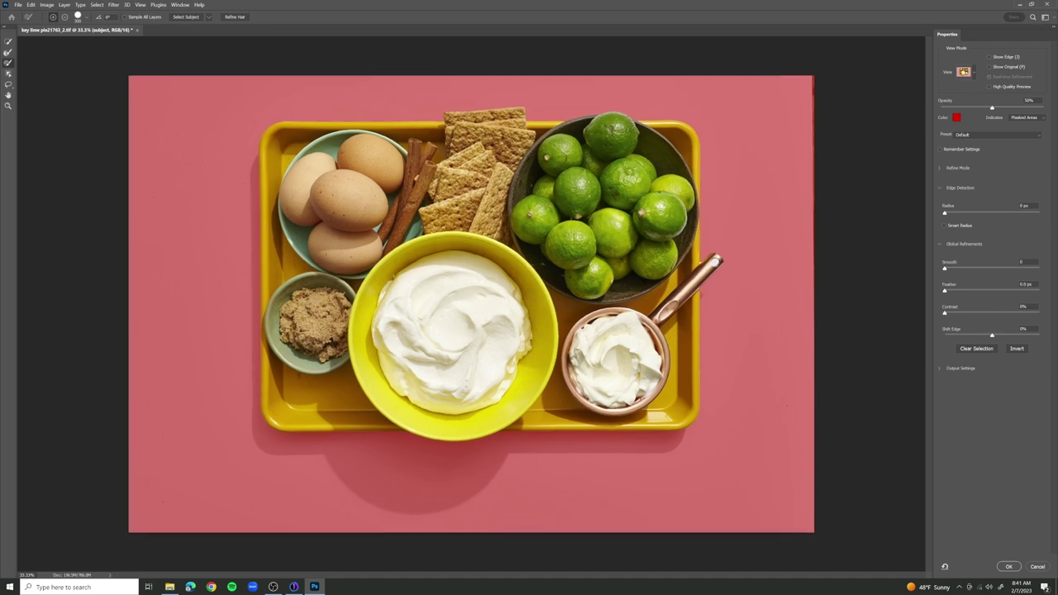
{"action": "key", "text": "ctrl+plus"}
{"action": "key", "text": "ctrl+plus"}
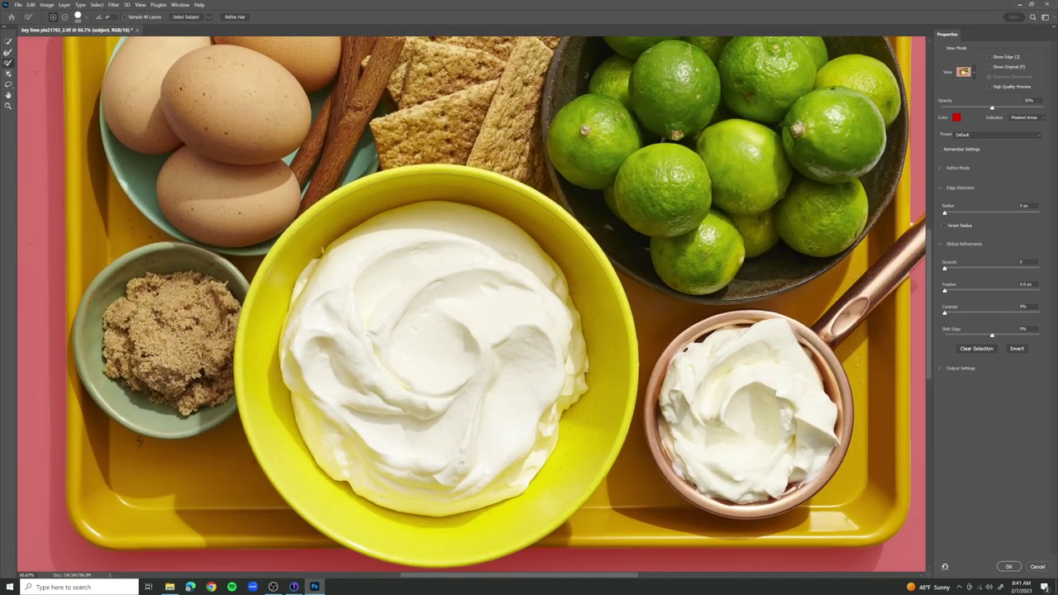
{"action": "scroll", "coordinate": [471, 305], "scroll_direction": "right", "scroll_amount": 10}
{"action": "scroll", "coordinate": [471, 304], "scroll_direction": "up", "scroll_amount": 1}
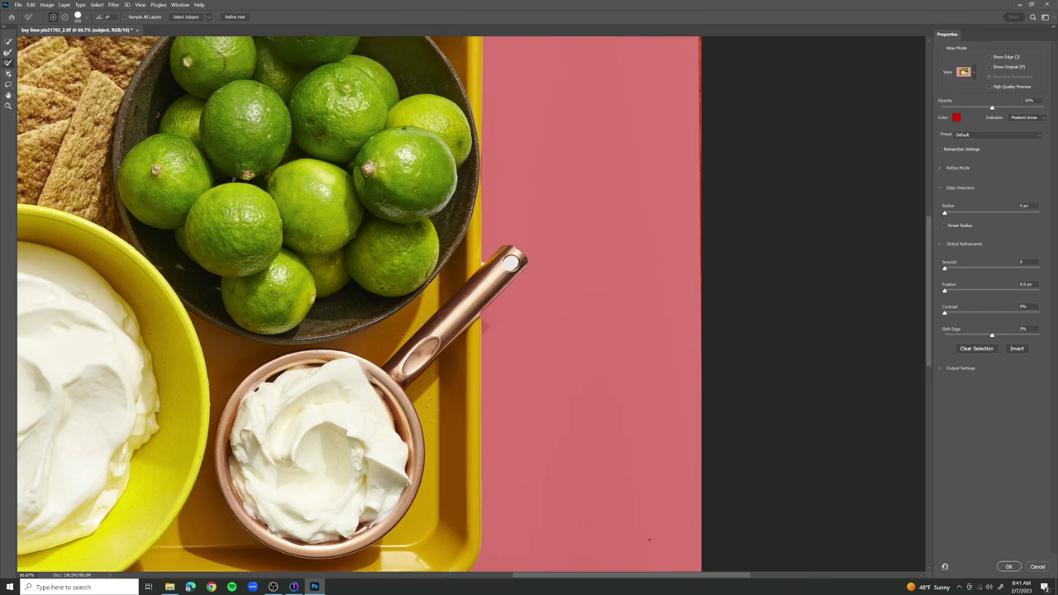
{"action": "scroll", "coordinate": [566, 339], "scroll_direction": "up", "scroll_amount": 1}
{"action": "key", "text": "ctrl+plus"}
{"action": "key", "text": "ctrl+plus"}
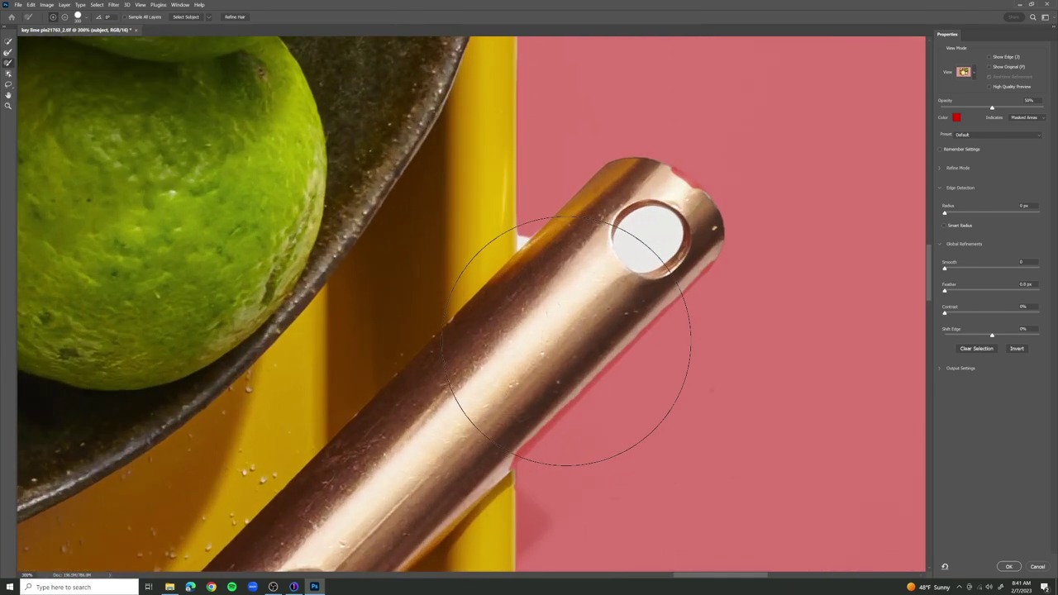
{"action": "key", "text": "bracketleft"}
{"action": "key", "text": "bracketleft"}
{"action": "key", "text": "bracketleft"}
{"action": "key", "text": "bracketleft"}
{"action": "key", "text": "bracketleft"}
{"action": "key", "text": "bracketleft"}
{"action": "key", "text": "bracketleft"}
{"action": "key", "text": "bracketright"}
{"action": "left_click_drag", "start_coordinate": [524, 236], "coordinate": [513, 253]}
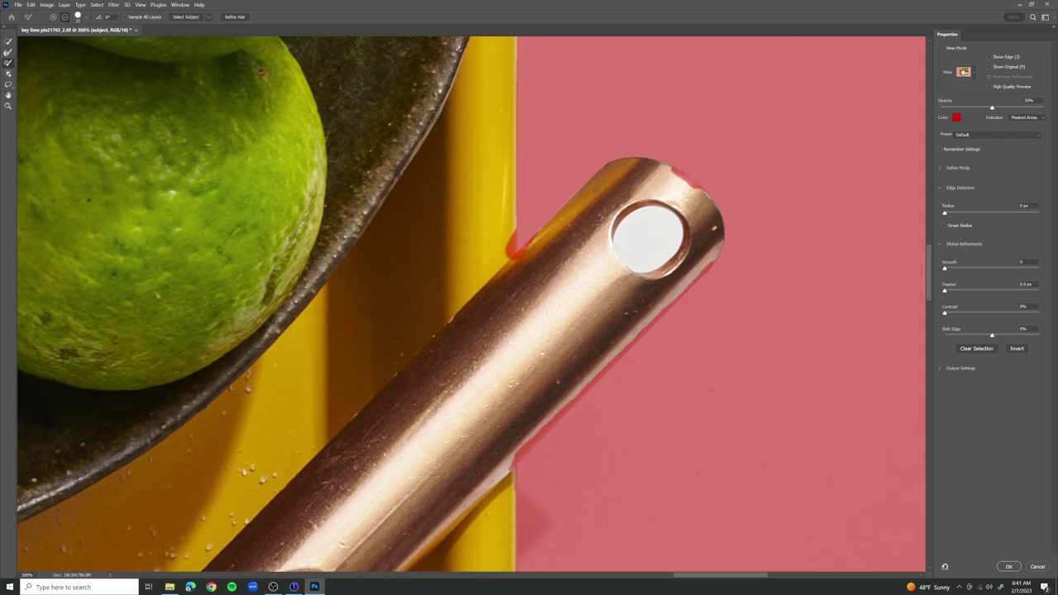
{"action": "mouse_move", "coordinate": [649, 213]}
{"action": "left_mouse_down"}
{"action": "mouse_move", "coordinate": [621, 249]}
{"action": "mouse_move", "coordinate": [664, 263]}
{"action": "left_mouse_up"}
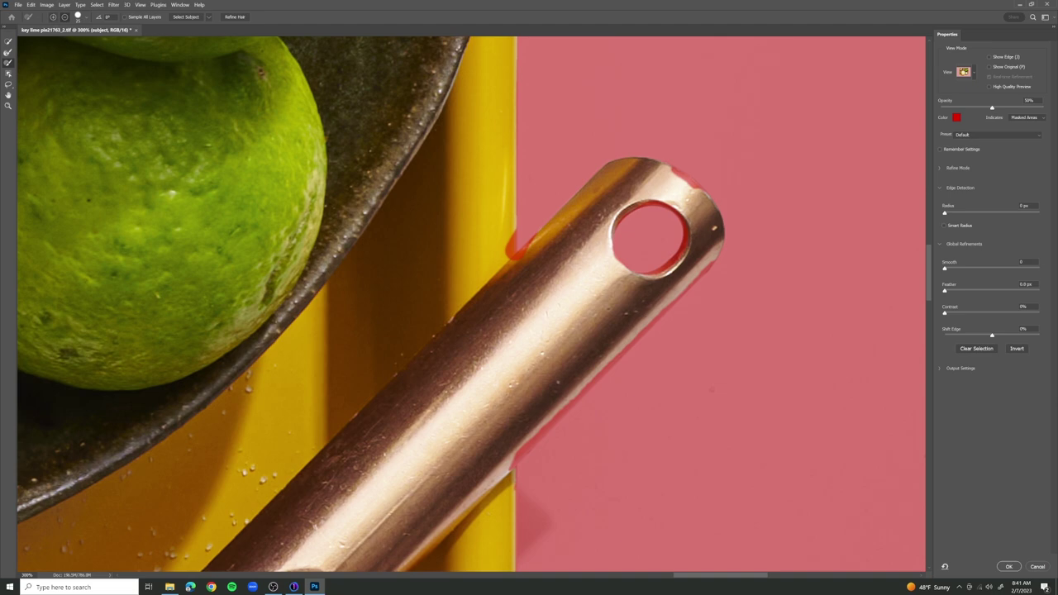
Step: Add the over-erased tray edge beside the copper handle and the handle's lower edge back to the selection
{"action": "key", "text": "alt"}
{"action": "left_click", "coordinate": [505, 228]}
{"action": "left_click_drag", "start_coordinate": [506, 232], "coordinate": [506, 251]}
{"action": "scroll", "coordinate": [472, 304], "scroll_direction": "down", "scroll_amount": 3}
{"action": "left_click_drag", "start_coordinate": [583, 303], "coordinate": [518, 368]}
{"action": "left_click_drag", "start_coordinate": [691, 195], "coordinate": [643, 241]}
Step: Accept the refined selection and apply it as a layer mask on the subject layer
{"action": "key", "text": "ctrl+minus"}
{"action": "key", "text": "ctrl+minus"}
{"action": "key", "text": "ctrl+minus"}
{"action": "key", "text": "ctrl+minus"}
{"action": "key", "text": "ctrl+minus"}
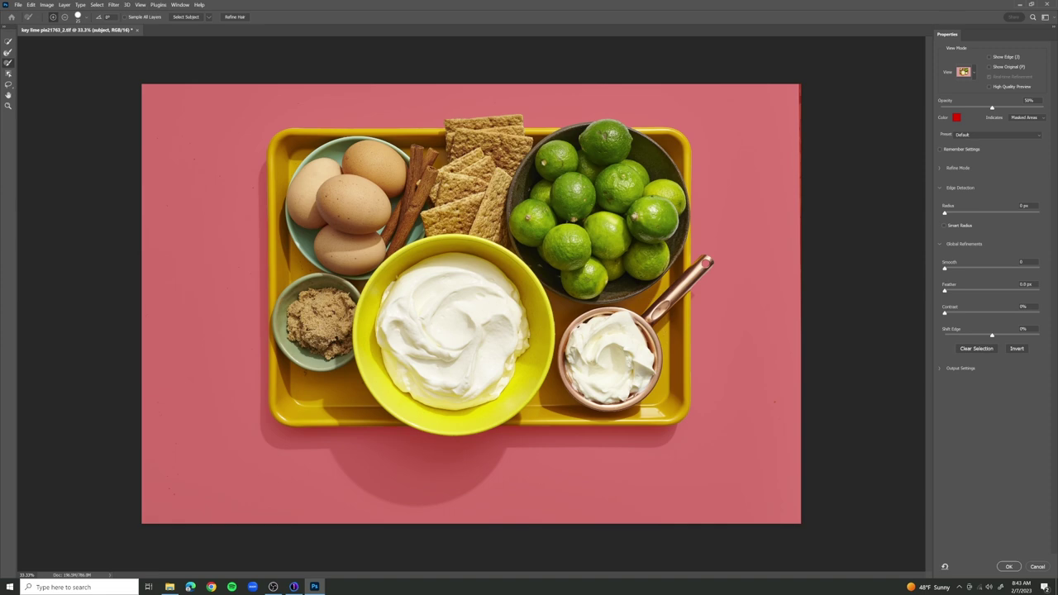
{"action": "key", "text": "Return"}
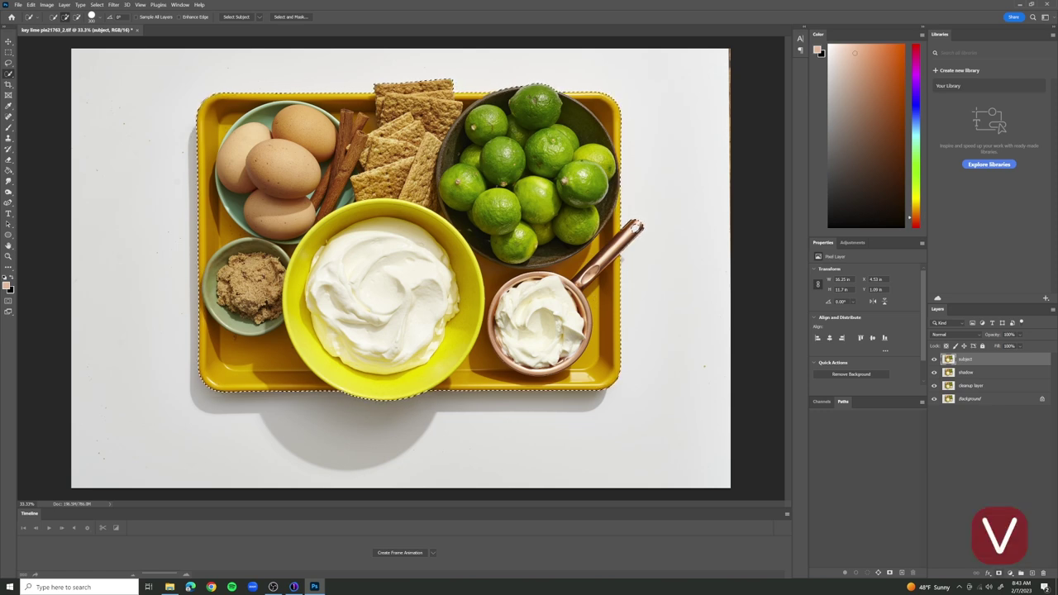
{"action": "left_click", "coordinate": [998, 573]}
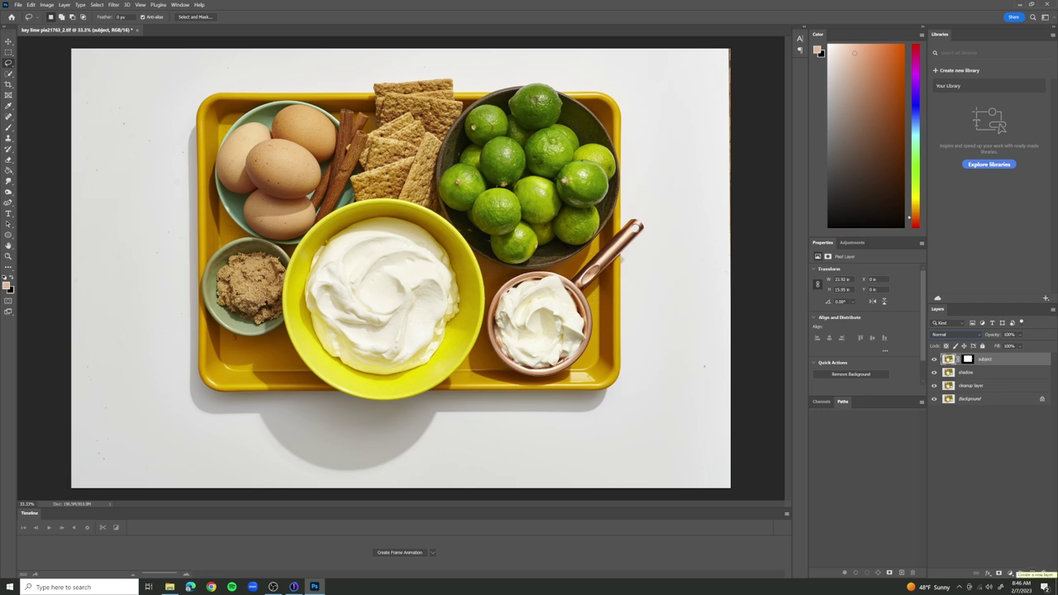
Step: Fill a new layer with the peach foreground colour using the Paint Bucket and stack it below the subject and shadow layers
{"action": "left_click", "coordinate": [1032, 572]}
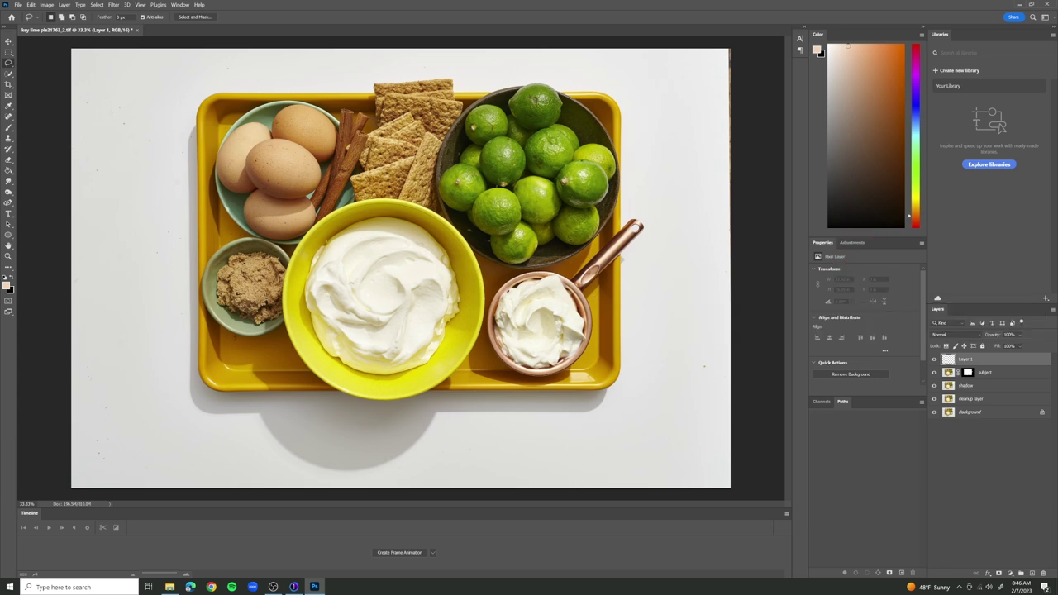
{"action": "key", "text": "g"}
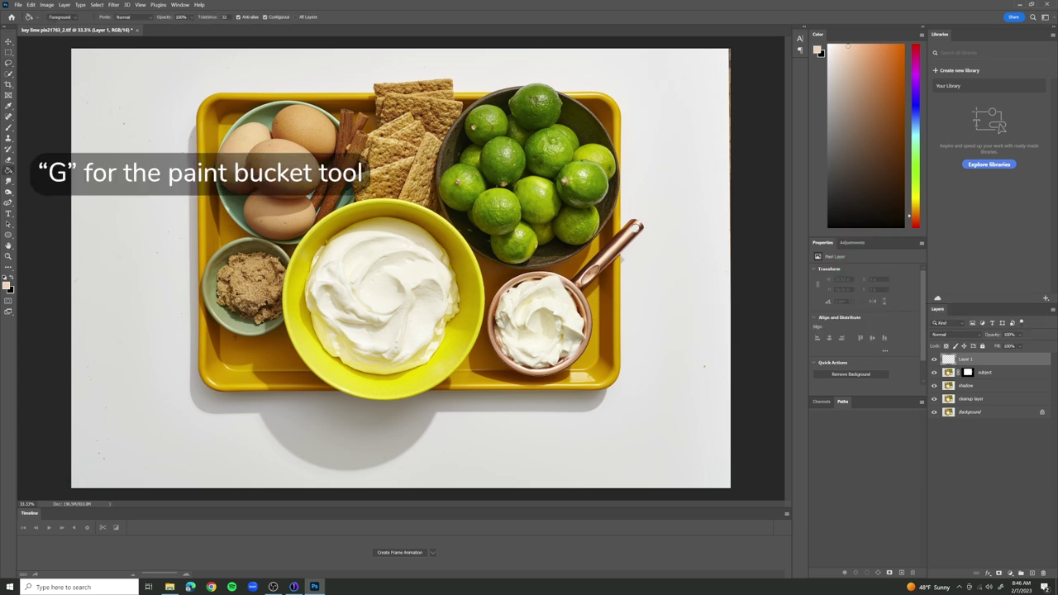
{"action": "left_click", "coordinate": [400, 268]}
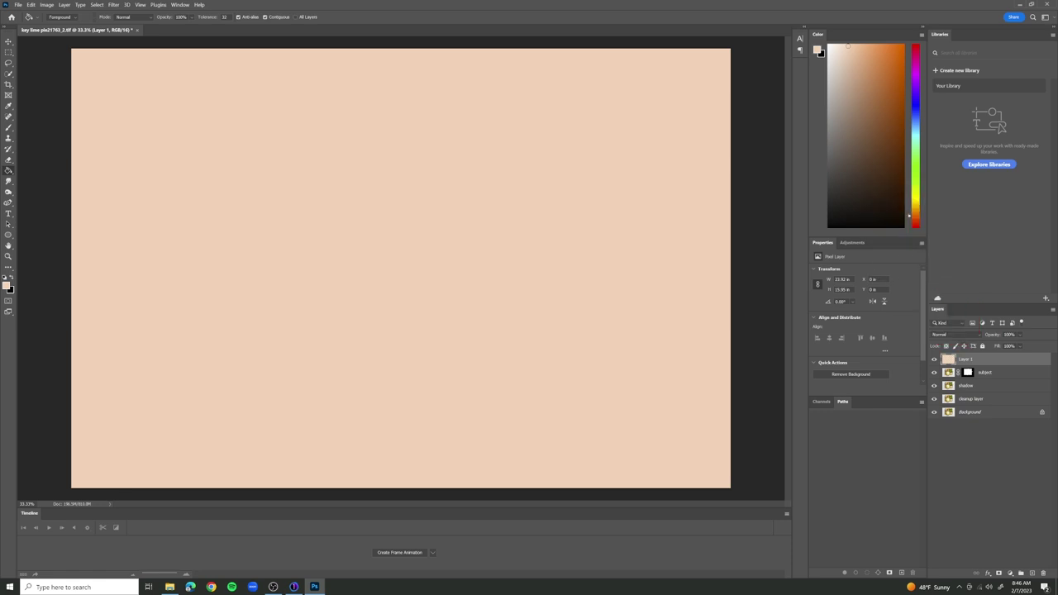
{"action": "left_click_drag", "start_coordinate": [965, 360], "coordinate": [966, 380]}
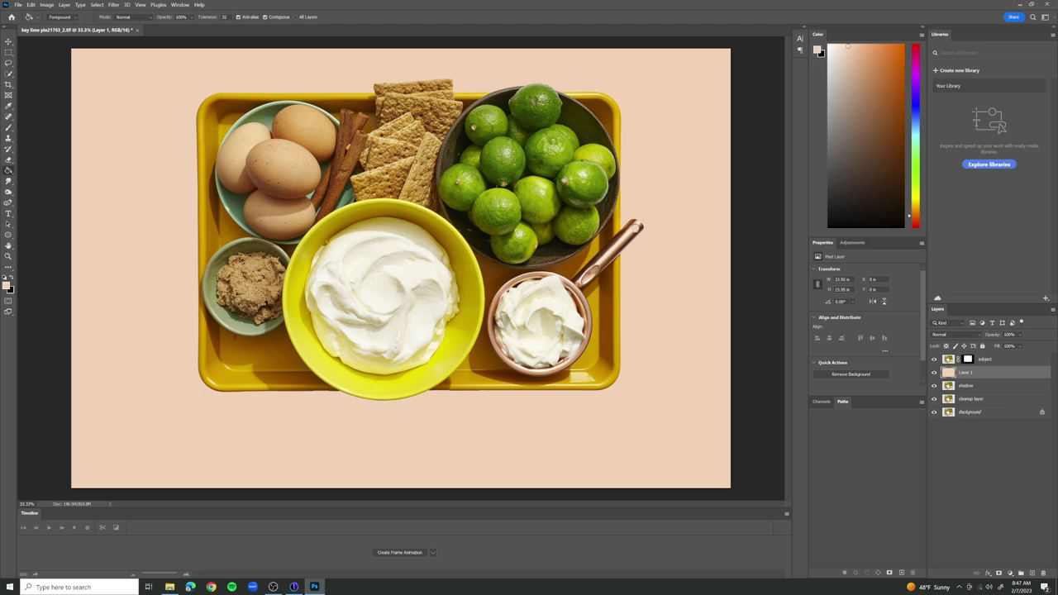
{"action": "left_click_drag", "start_coordinate": [966, 386], "coordinate": [967, 367]}
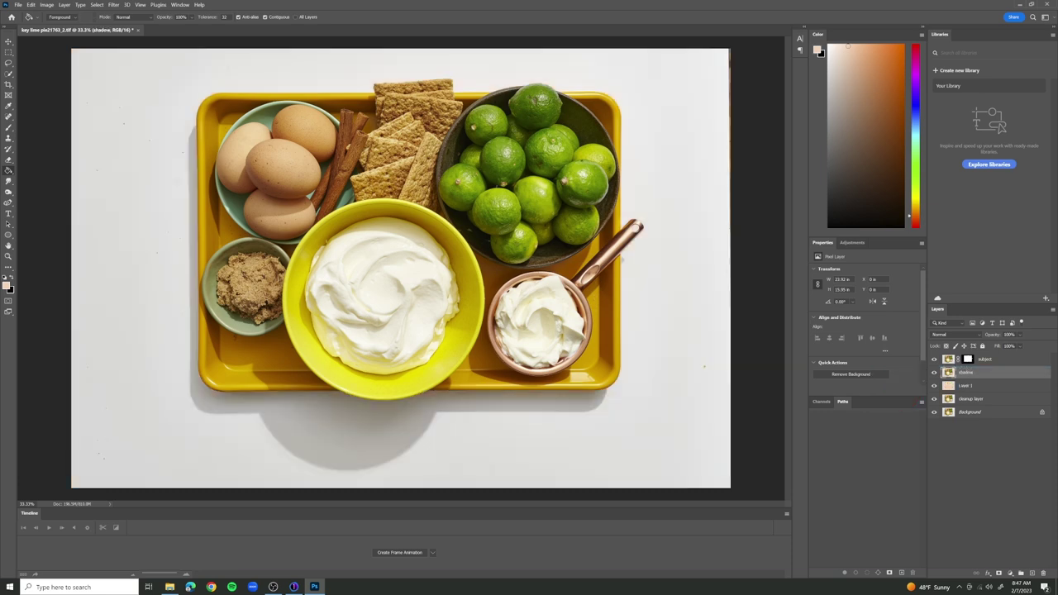
Step: Lasso loosely around the tray's shadow along its left and lower edges and turn the selection into a layer mask on the shadow layer
{"action": "left_click", "coordinate": [8, 64]}
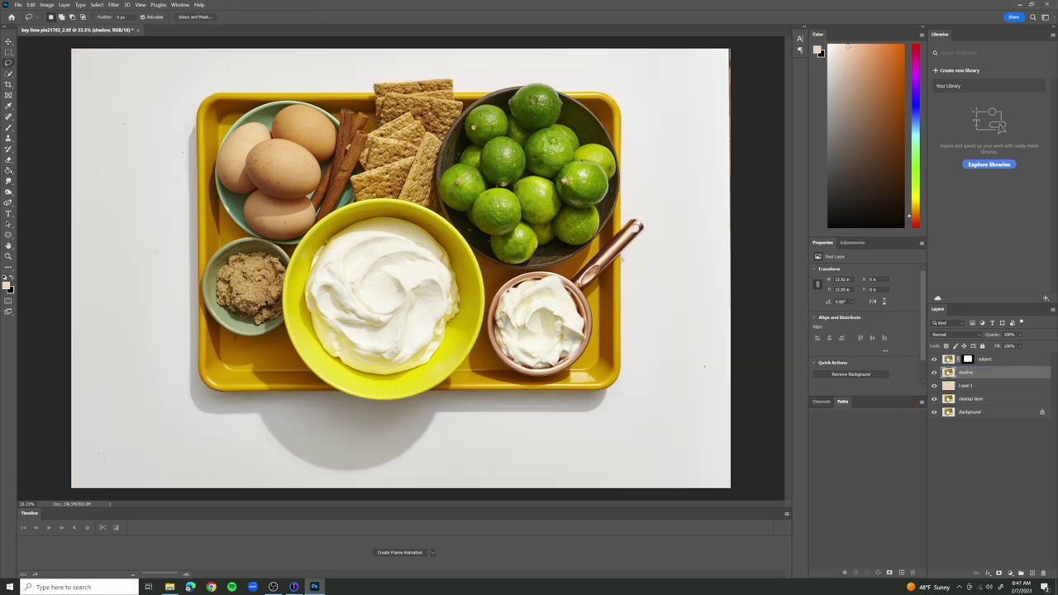
{"action": "mouse_move", "coordinate": [186, 129]}
{"action": "left_mouse_down"}
{"action": "mouse_move", "coordinate": [185, 414]}
{"action": "mouse_move", "coordinate": [307, 473]}
{"action": "mouse_move", "coordinate": [360, 480]}
{"action": "mouse_move", "coordinate": [399, 475]}
{"action": "mouse_move", "coordinate": [457, 431]}
{"action": "mouse_move", "coordinate": [554, 427]}
{"action": "mouse_move", "coordinate": [611, 410]}
{"action": "mouse_move", "coordinate": [631, 388]}
{"action": "mouse_move", "coordinate": [604, 355]}
{"action": "mouse_move", "coordinate": [381, 370]}
{"action": "mouse_move", "coordinate": [248, 354]}
{"action": "mouse_move", "coordinate": [218, 319]}
{"action": "mouse_move", "coordinate": [205, 120]}
{"action": "left_mouse_up"}
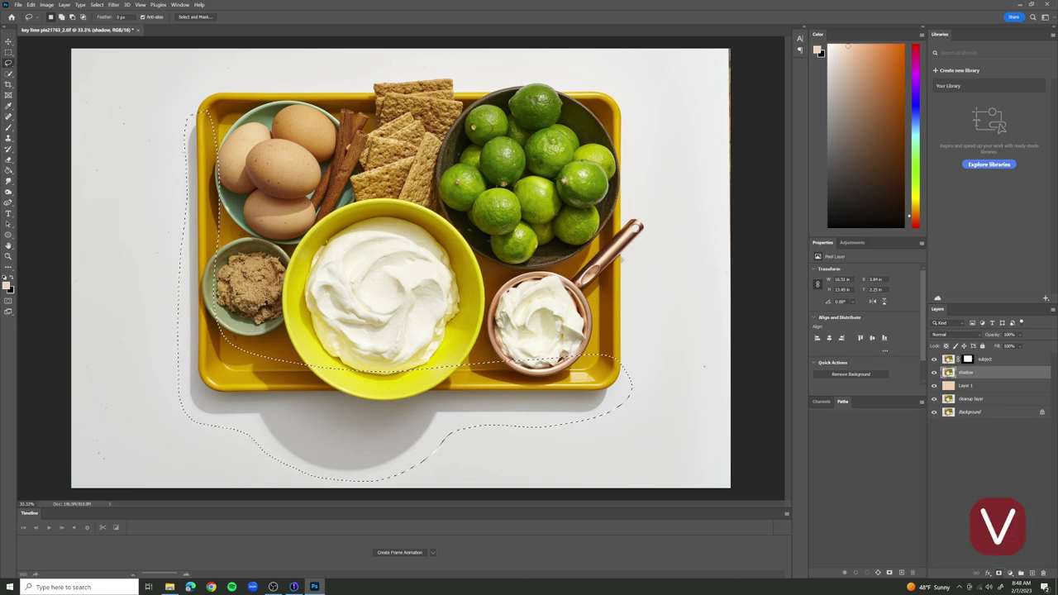
{"action": "left_click", "coordinate": [999, 573]}
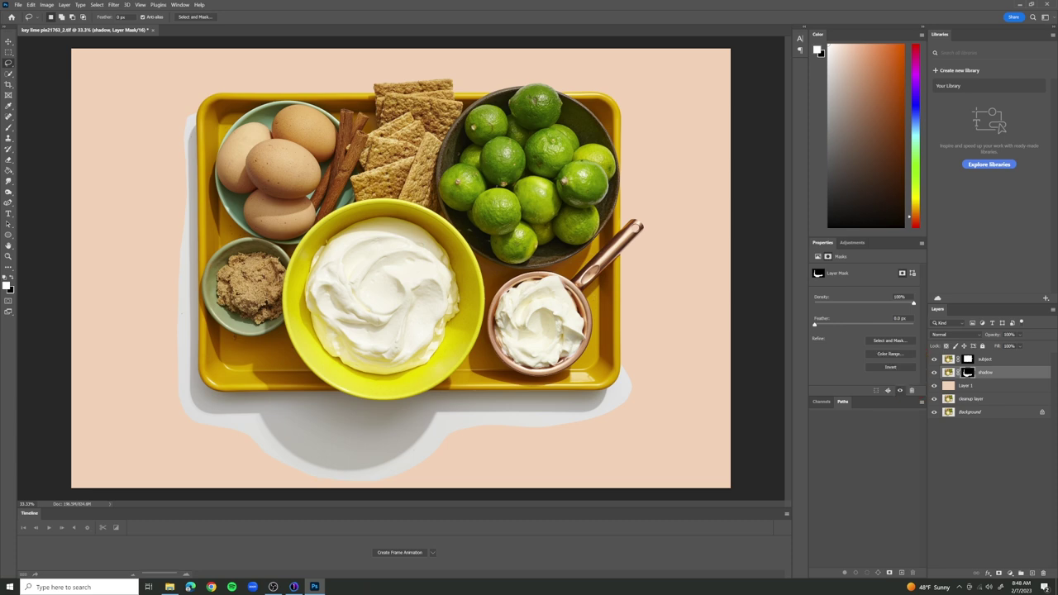
Step: Set the blend mode of the shadow layer's image to Multiply
{"action": "left_click", "coordinate": [948, 373]}
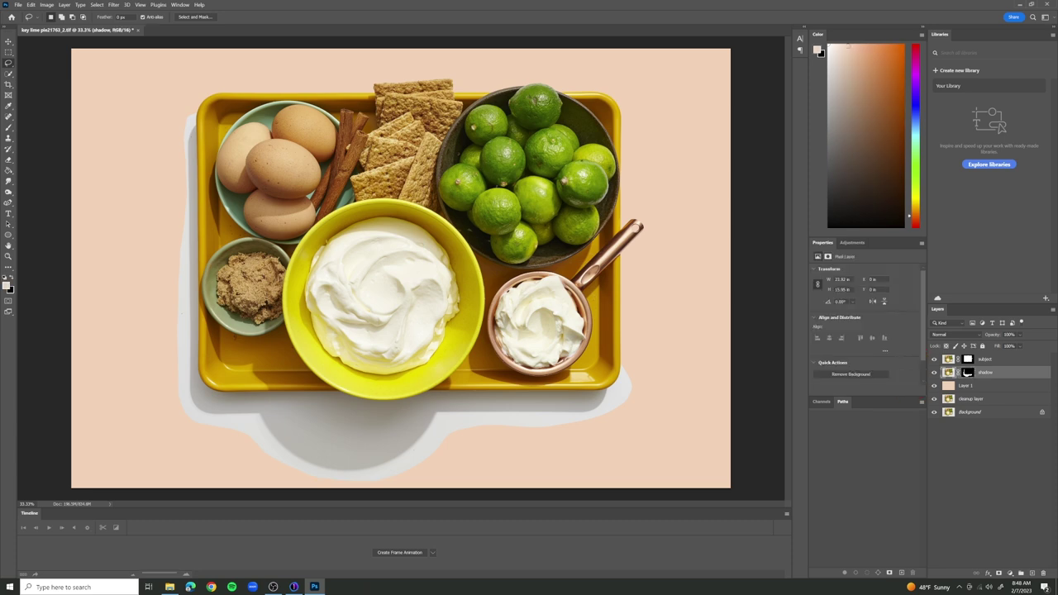
{"action": "left_click", "coordinate": [955, 334]}
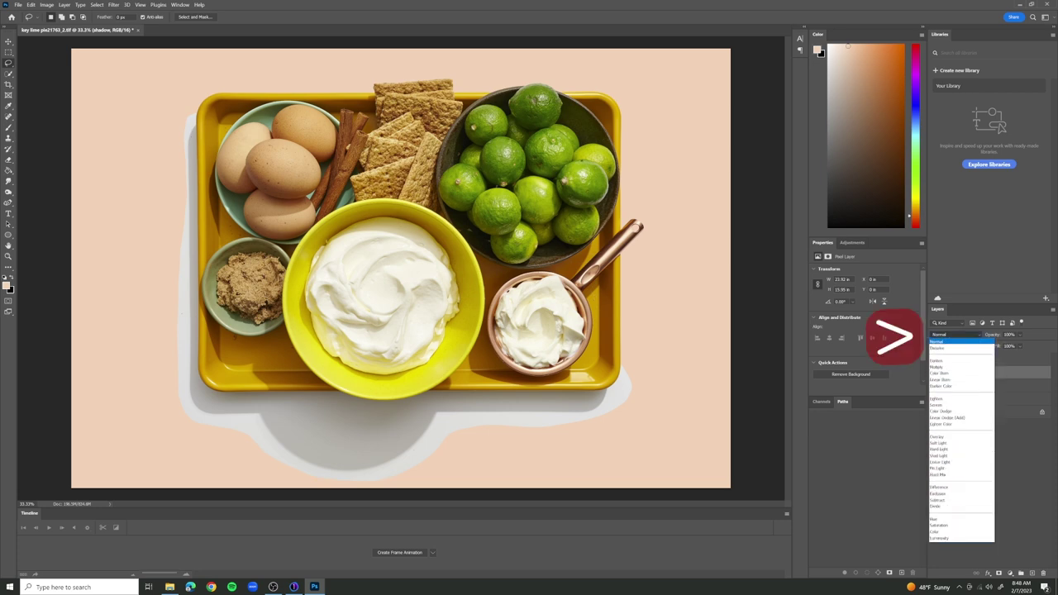
{"action": "left_click", "coordinate": [938, 366]}
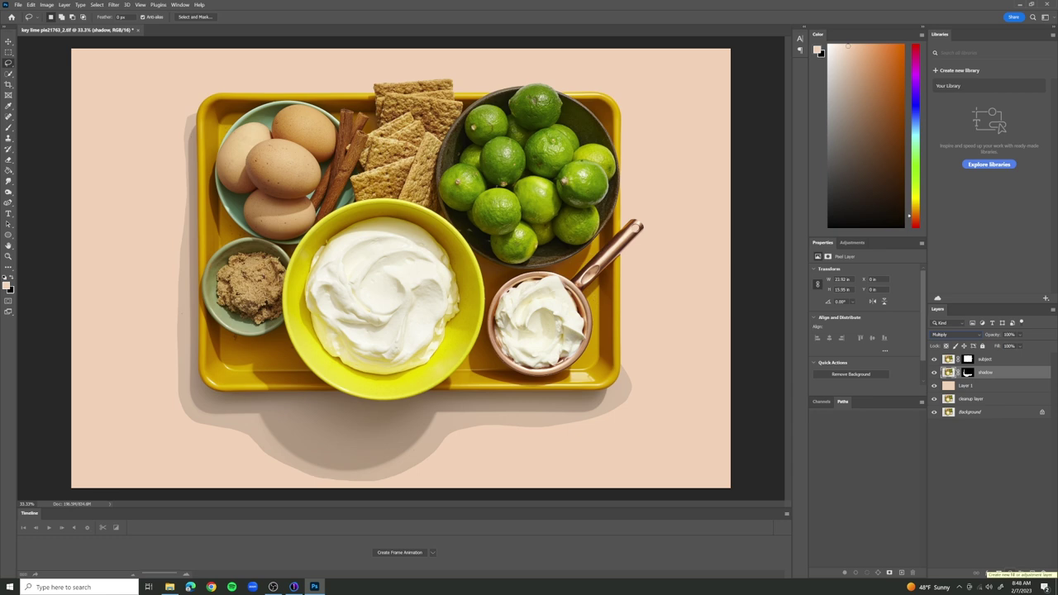
Step: Add a Levels adjustment layer above the shadow layer and clip it to that layer
{"action": "left_click", "coordinate": [984, 573]}
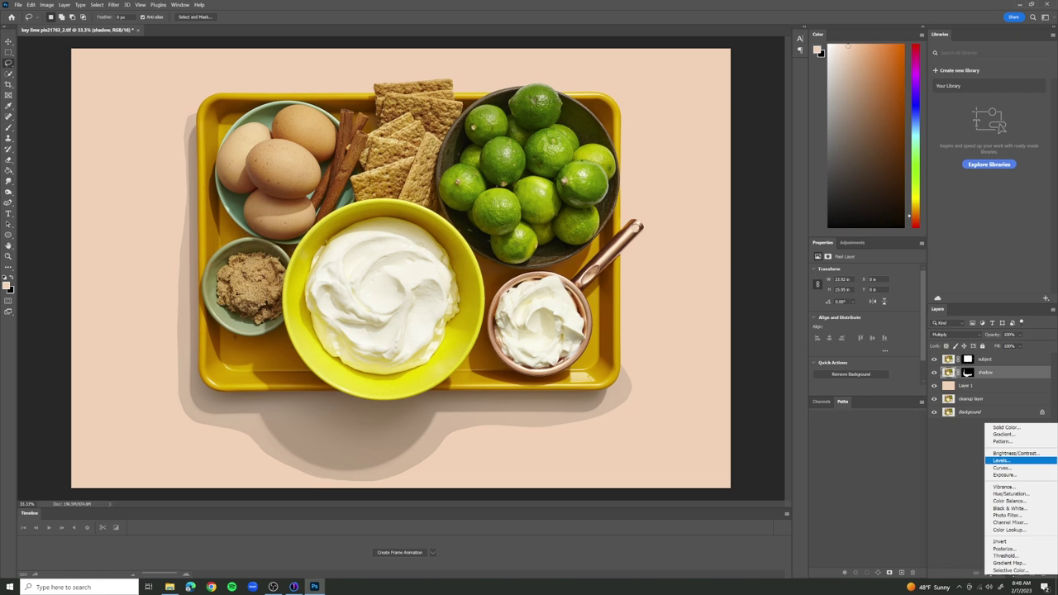
{"action": "left_click", "coordinate": [1002, 461]}
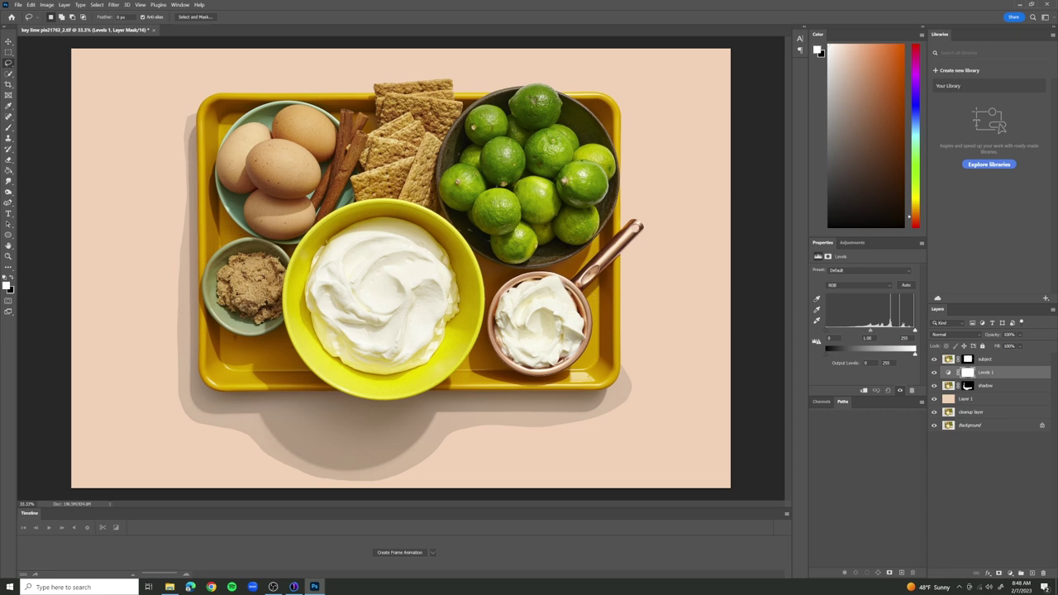
{"action": "right_click", "coordinate": [985, 373]}
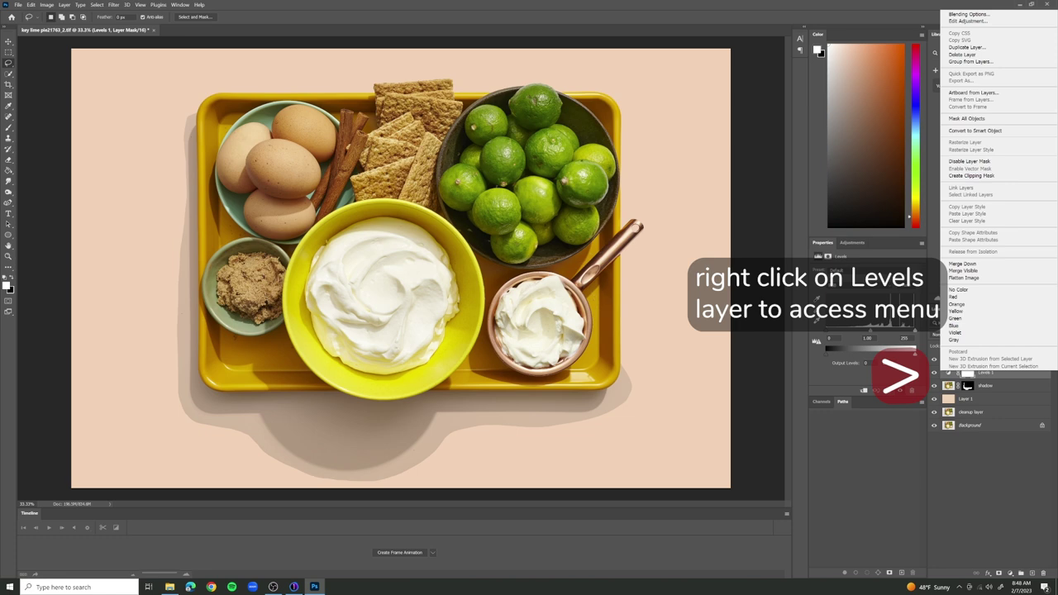
{"action": "left_click", "coordinate": [971, 175]}
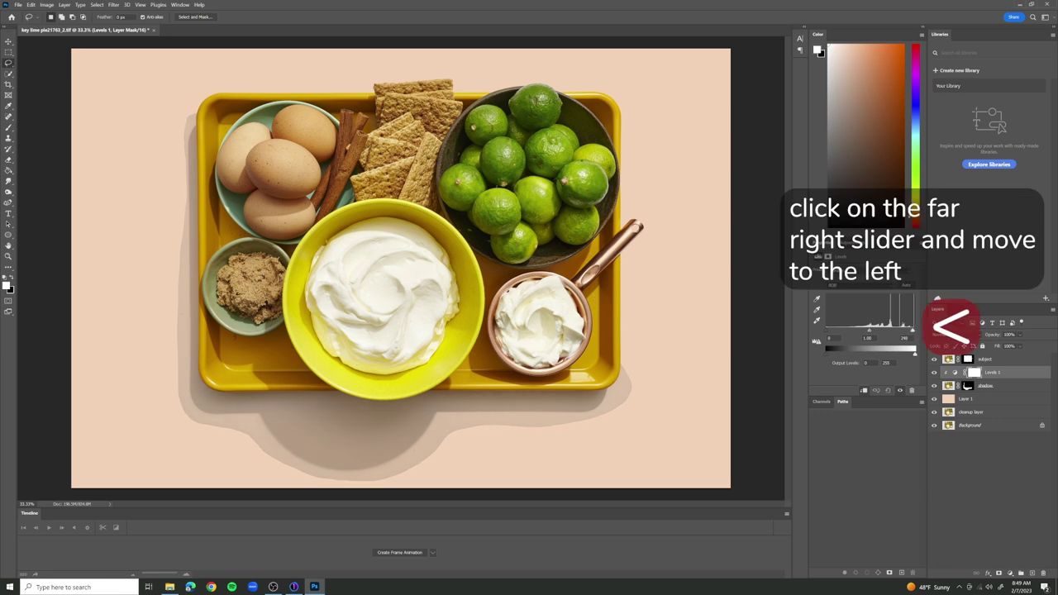
Step: Set the clipped Levels adjustment's white input level to 211 and its midtone value to 1.04
{"action": "left_click_drag", "start_coordinate": [911, 331], "coordinate": [914, 329]}
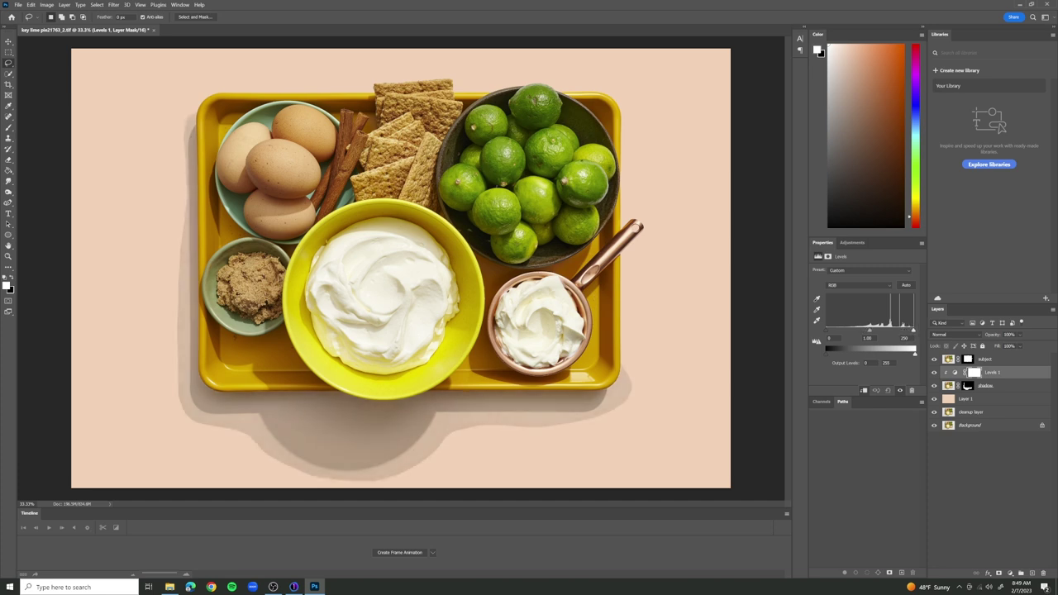
{"action": "left_click_drag", "start_coordinate": [913, 330], "coordinate": [907, 329]}
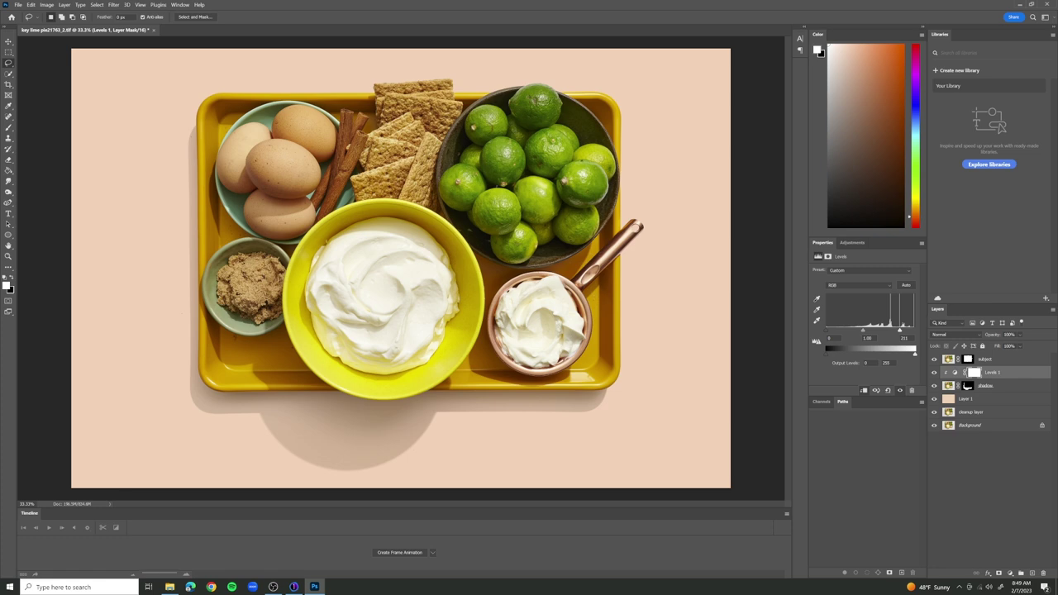
{"action": "mouse_move", "coordinate": [860, 331]}
{"action": "left_mouse_down"}
{"action": "mouse_move", "coordinate": [876, 330]}
{"action": "mouse_move", "coordinate": [852, 330]}
{"action": "mouse_move", "coordinate": [862, 330]}
{"action": "left_mouse_up"}
Step: Add a Hue/Saturation adjustment clipped to the shadow layer, with saturation -18 and lightness +8
{"action": "left_click", "coordinate": [998, 571]}
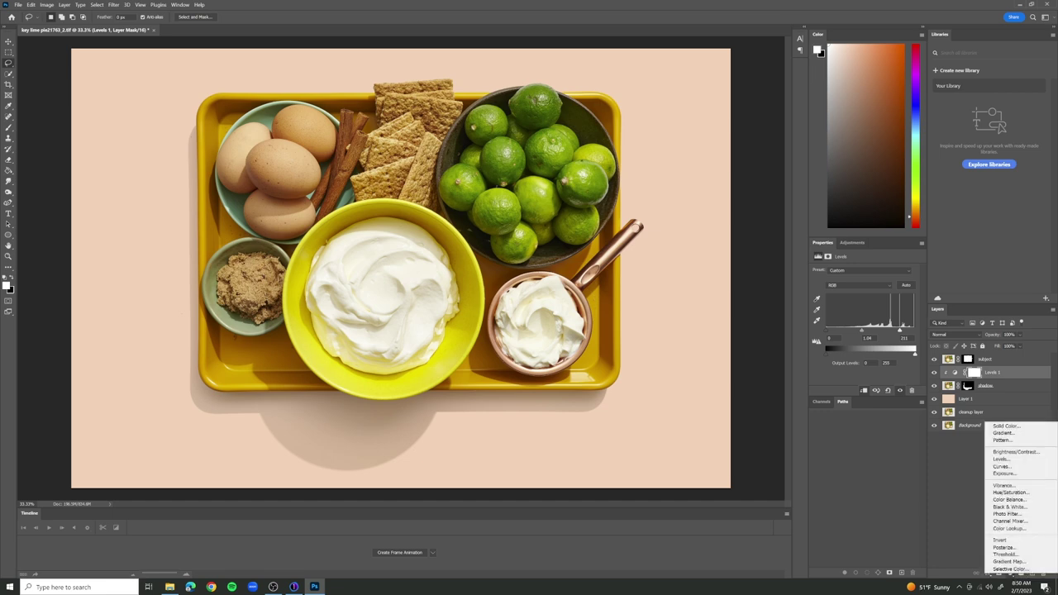
{"action": "left_click", "coordinate": [1010, 492]}
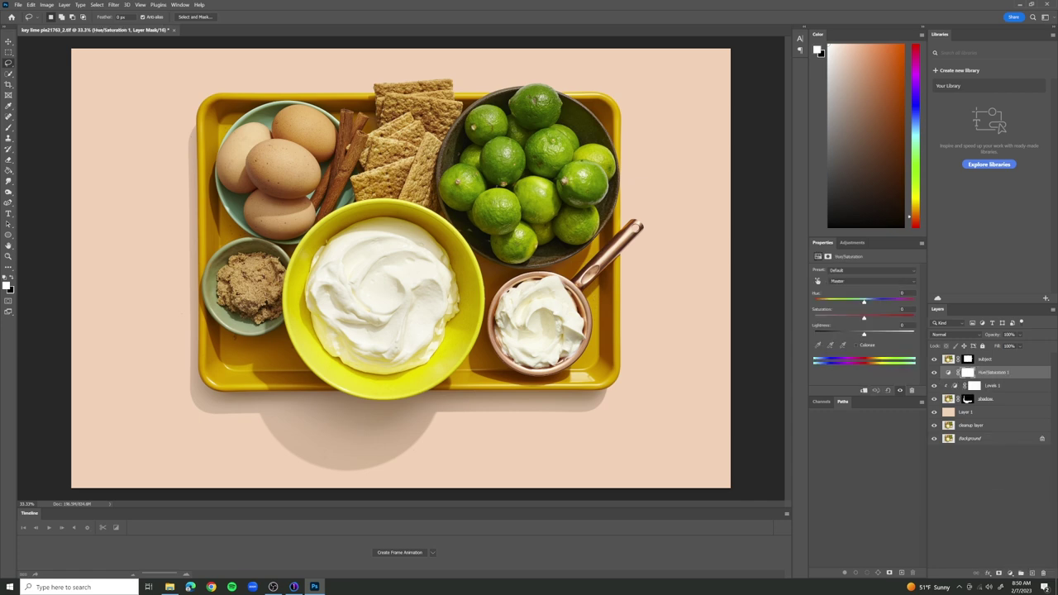
{"action": "right_click", "coordinate": [943, 375]}
{"action": "left_click", "coordinate": [971, 179]}
{"action": "mouse_move", "coordinate": [863, 319]}
{"action": "left_mouse_down"}
{"action": "mouse_move", "coordinate": [831, 318]}
{"action": "mouse_move", "coordinate": [883, 318]}
{"action": "mouse_move", "coordinate": [856, 317]}
{"action": "mouse_move", "coordinate": [875, 333]}
{"action": "mouse_move", "coordinate": [860, 334]}
{"action": "left_mouse_up"}
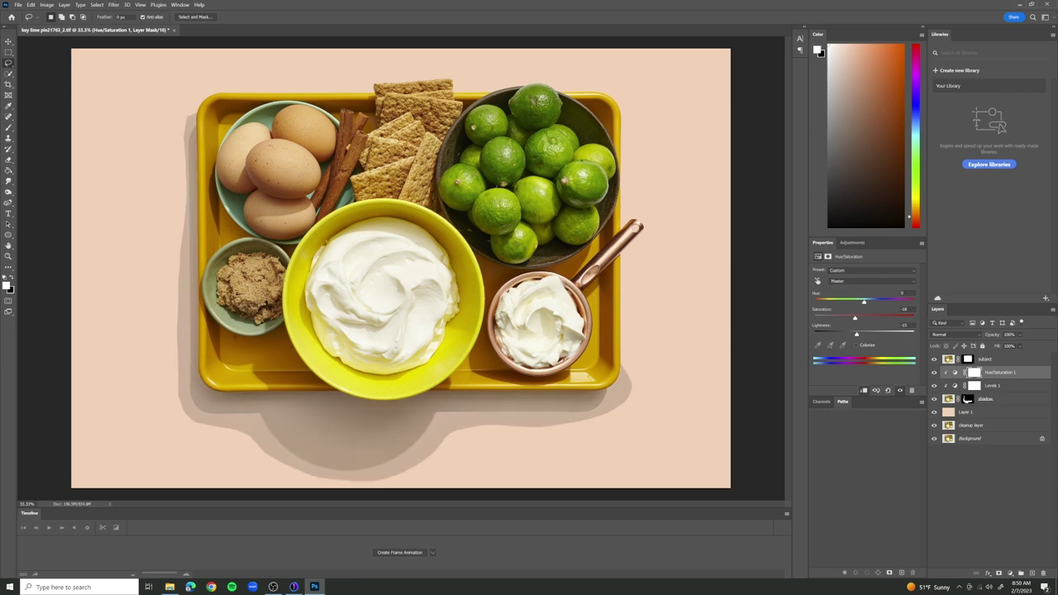
{"action": "left_click_drag", "start_coordinate": [857, 334], "coordinate": [863, 333]}
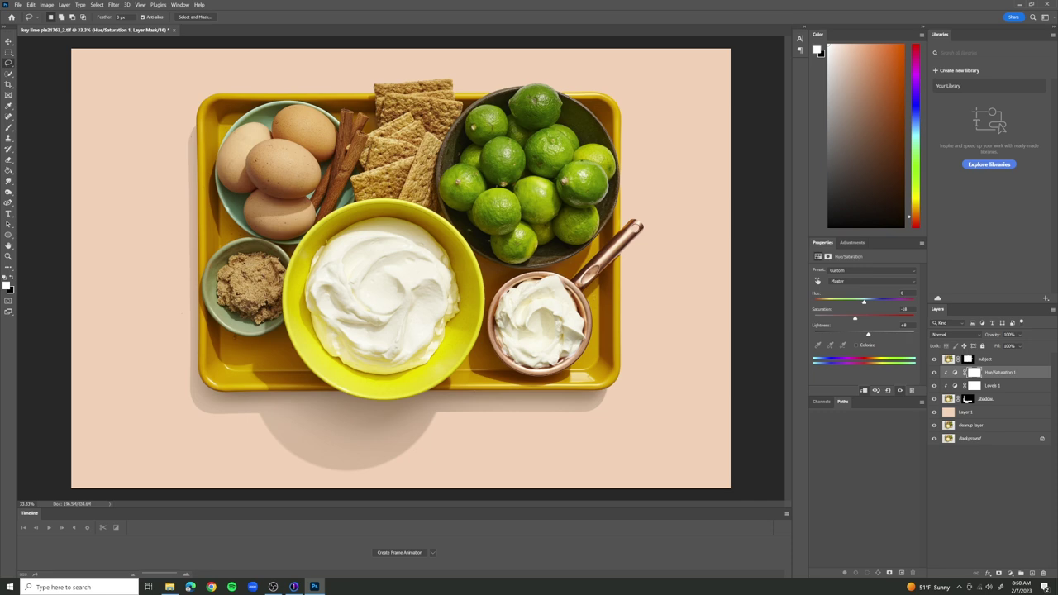
Step: Pick a light lime green foreground colour and fill the peach background layer with it using the Paint Bucket
{"action": "left_click", "coordinate": [967, 413]}
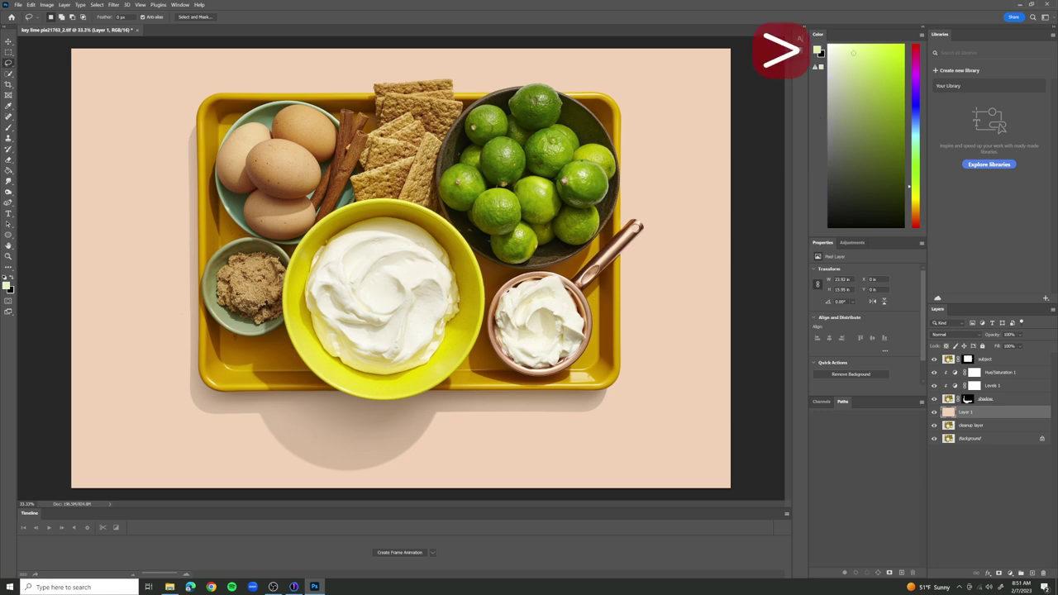
{"action": "key", "text": "g"}
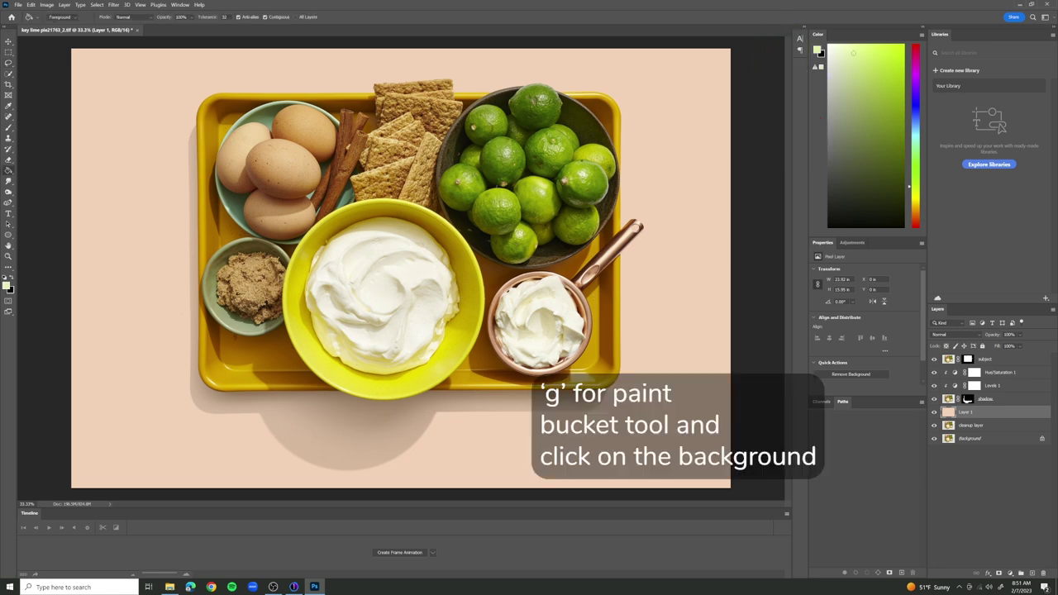
{"action": "left_click", "coordinate": [182, 313]}
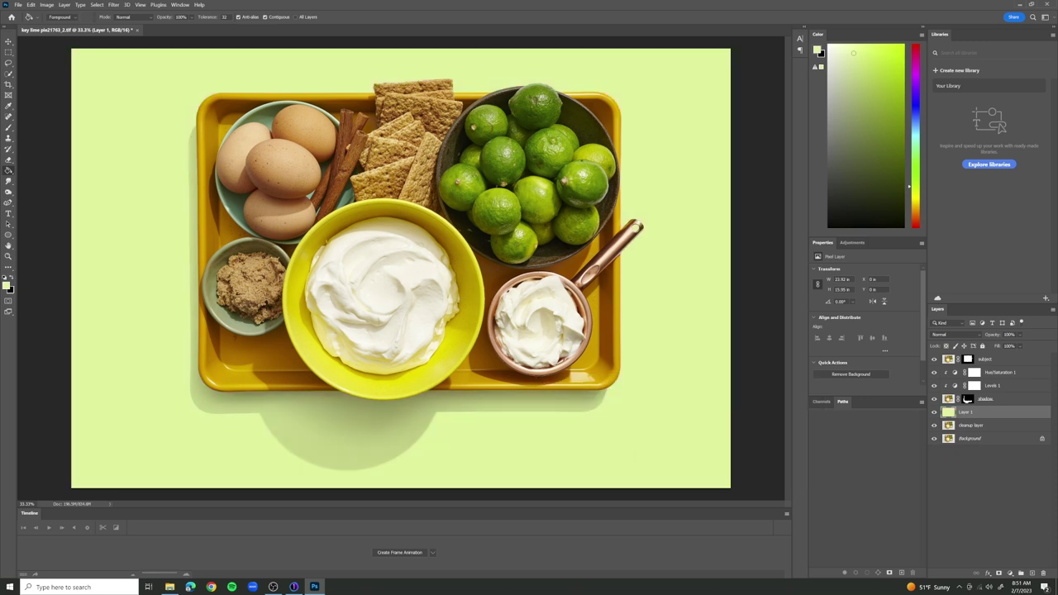